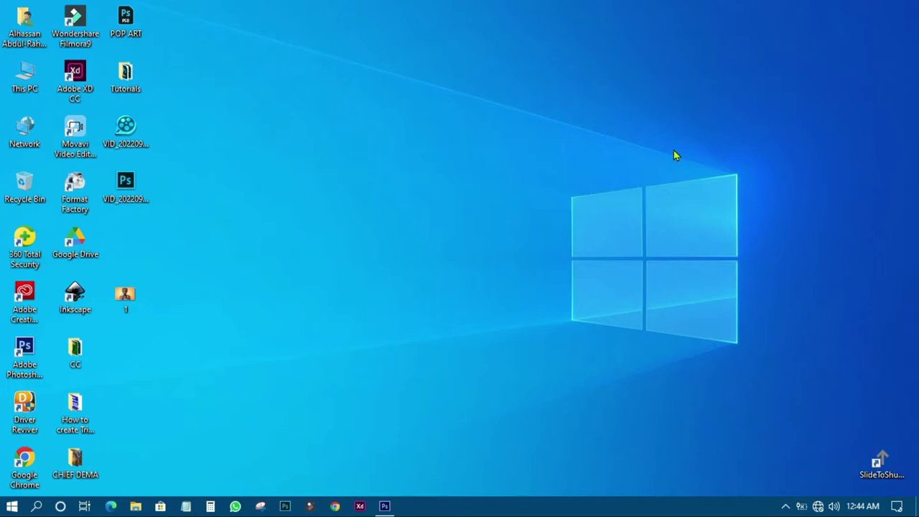
Open the image file 1 from the desktop in Photoshop
{"action": "left_click", "coordinate": [385, 507]}
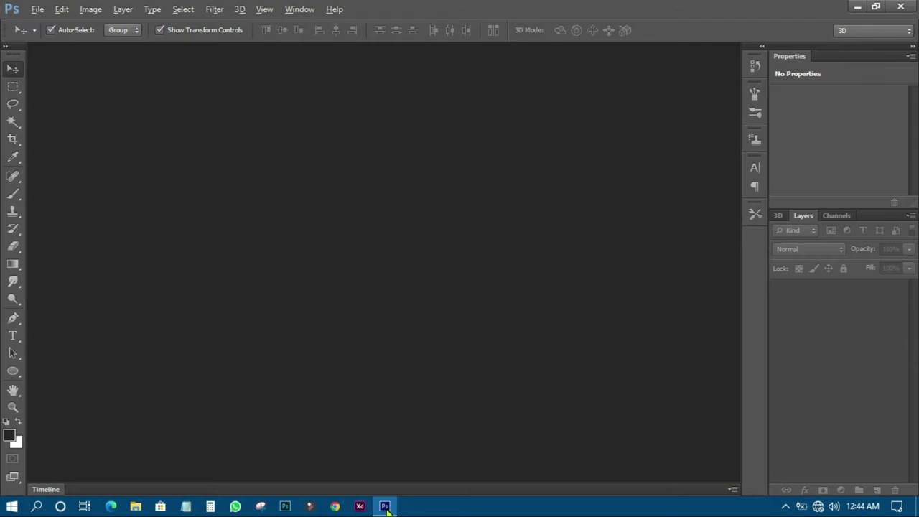
{"action": "left_click", "coordinate": [860, 6]}
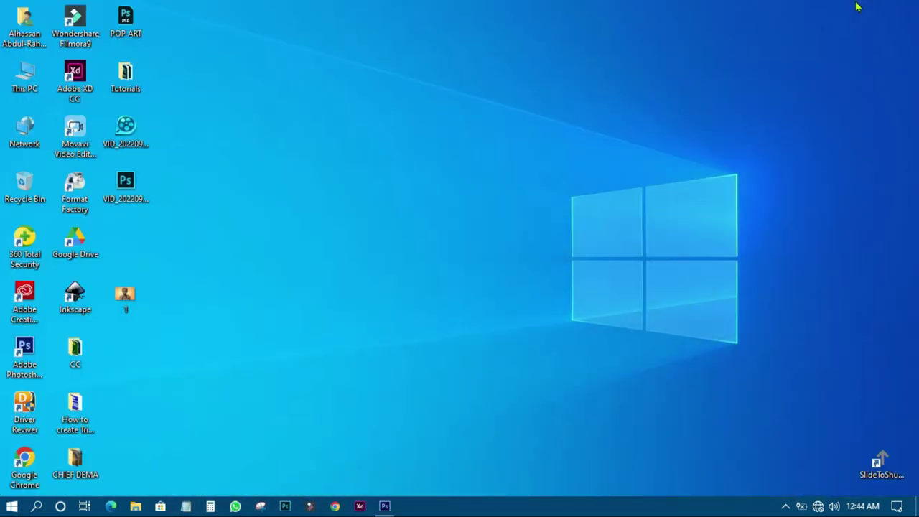
{"action": "left_click_drag", "start_coordinate": [132, 295], "coordinate": [427, 41]}
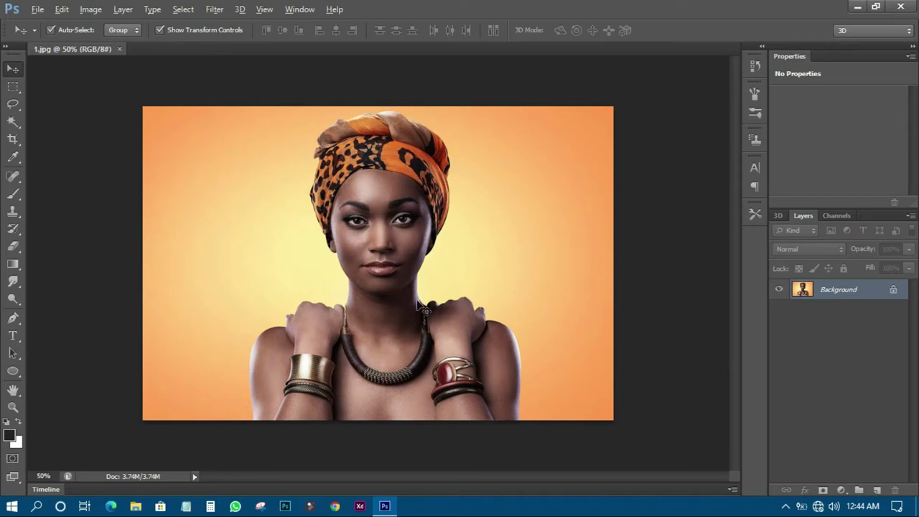
Duplicate the Background layer of the portrait, trying a foreground colour fill on the copy and undoing it
{"action": "scroll", "coordinate": [375, 287], "scroll_direction": "up", "scroll_amount": 3}
{"action": "scroll", "coordinate": [436, 193], "scroll_direction": "up", "scroll_amount": 4}
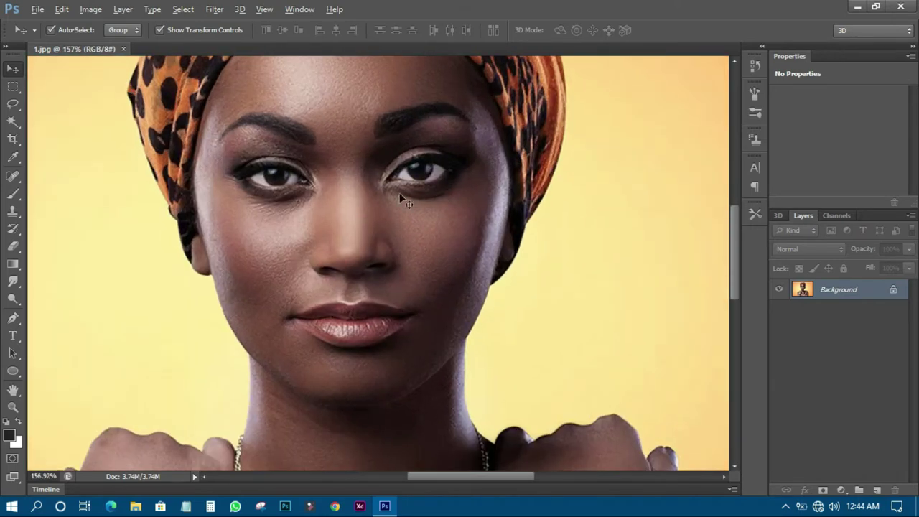
{"action": "scroll", "coordinate": [374, 241], "scroll_direction": "down", "scroll_amount": 5}
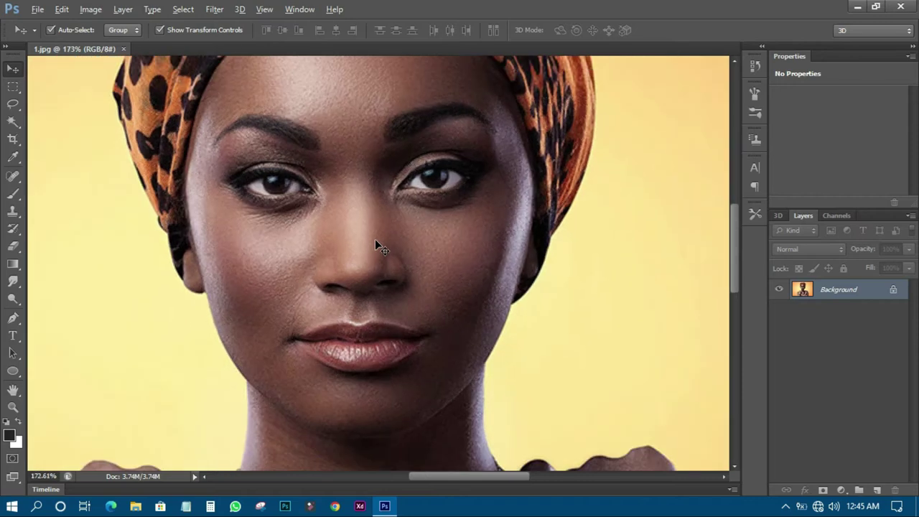
{"action": "scroll", "coordinate": [376, 241], "scroll_direction": "up", "scroll_amount": 3}
{"action": "scroll", "coordinate": [375, 245], "scroll_direction": "down", "scroll_amount": 4}
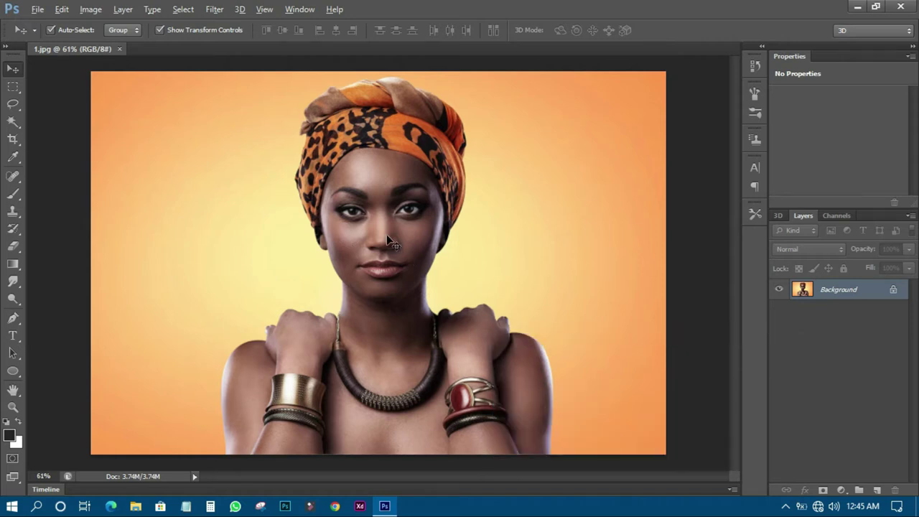
{"action": "key", "text": "ctrl+j"}
{"action": "key", "text": "alt+BackSpace"}
{"action": "key", "text": "ctrl+z"}
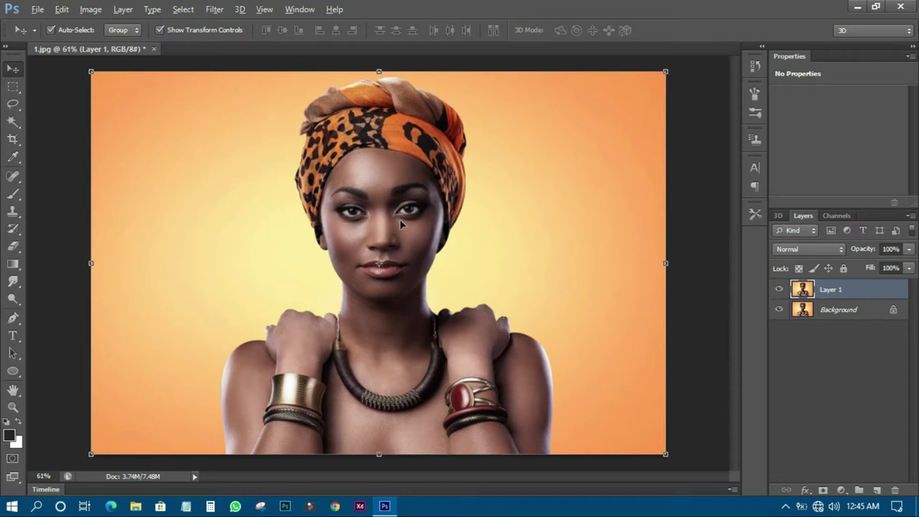
Add a Hue/Saturation adjustment layer above the duplicated layer and set its Saturation to -100
{"action": "left_click", "coordinate": [843, 490]}
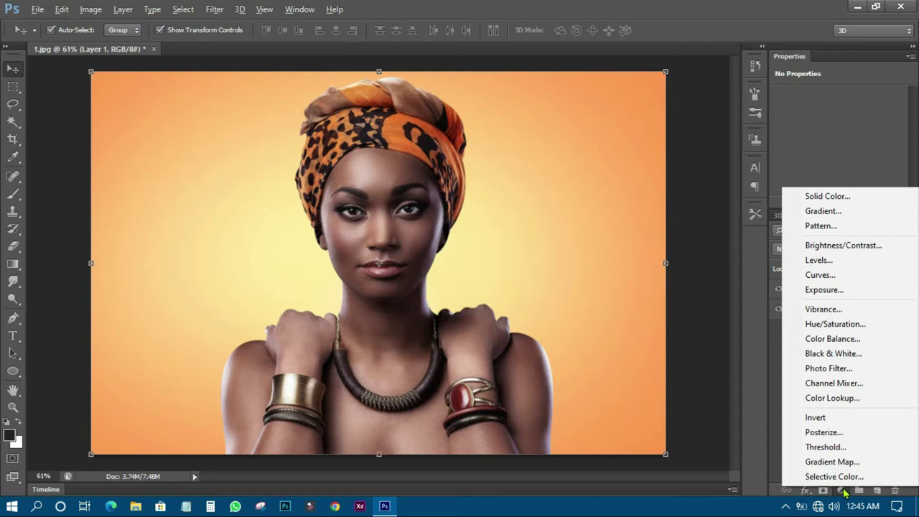
{"action": "left_click", "coordinate": [821, 325]}
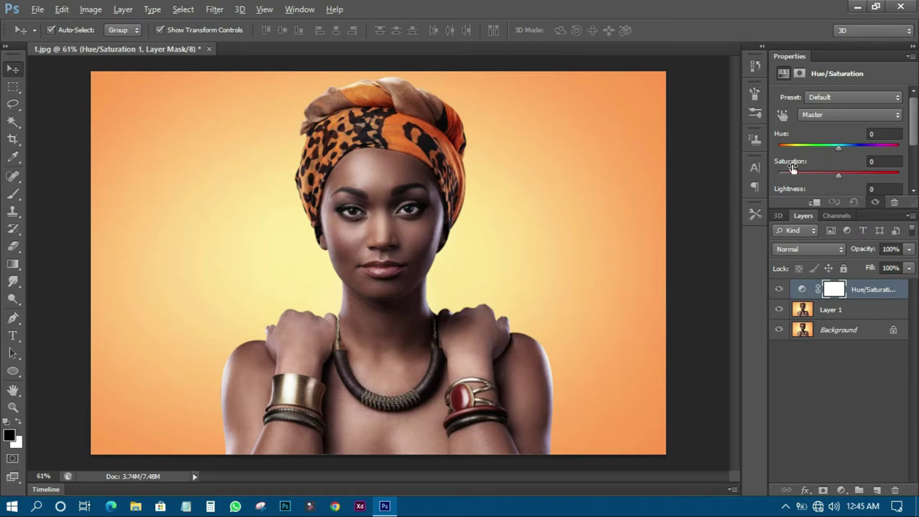
{"action": "left_click", "coordinate": [880, 162]}
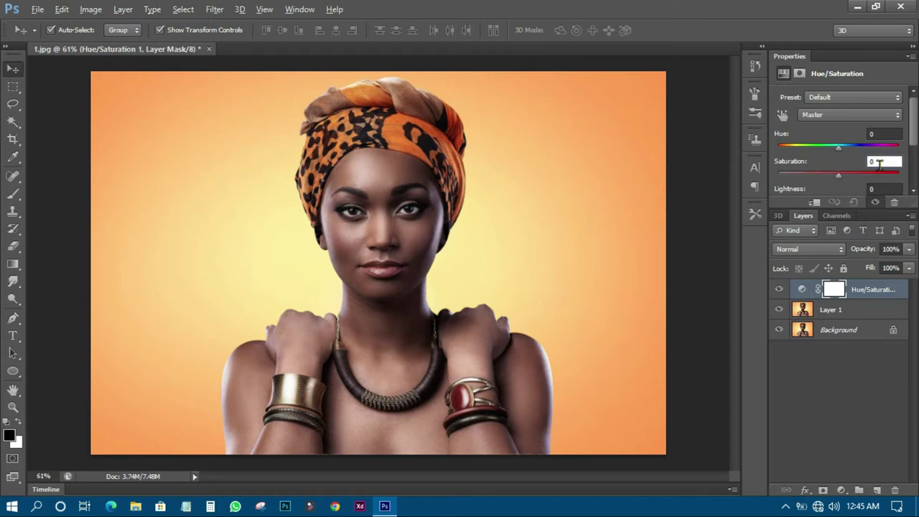
{"action": "left_click_drag", "start_coordinate": [838, 177], "coordinate": [777, 176]}
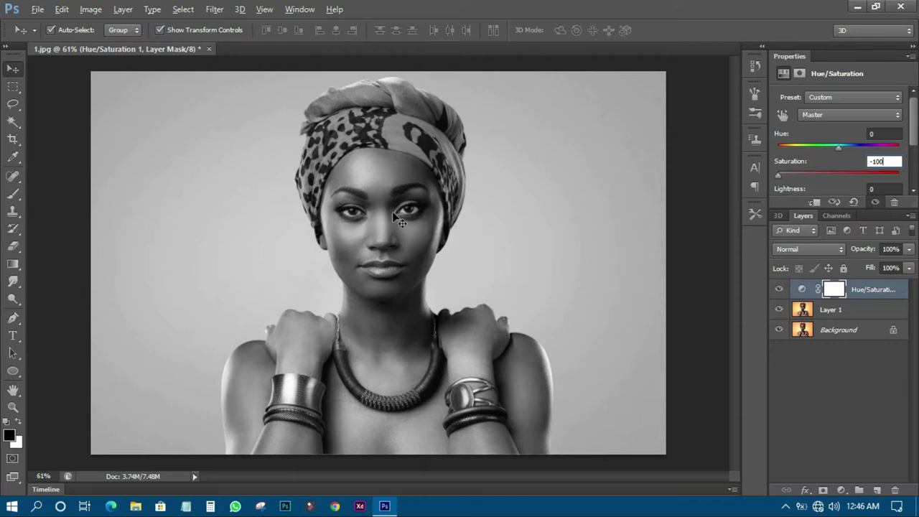
Set the blend mode of Layer 1 to Color Dodge and invert the layer's colours
{"action": "left_click", "coordinate": [832, 310]}
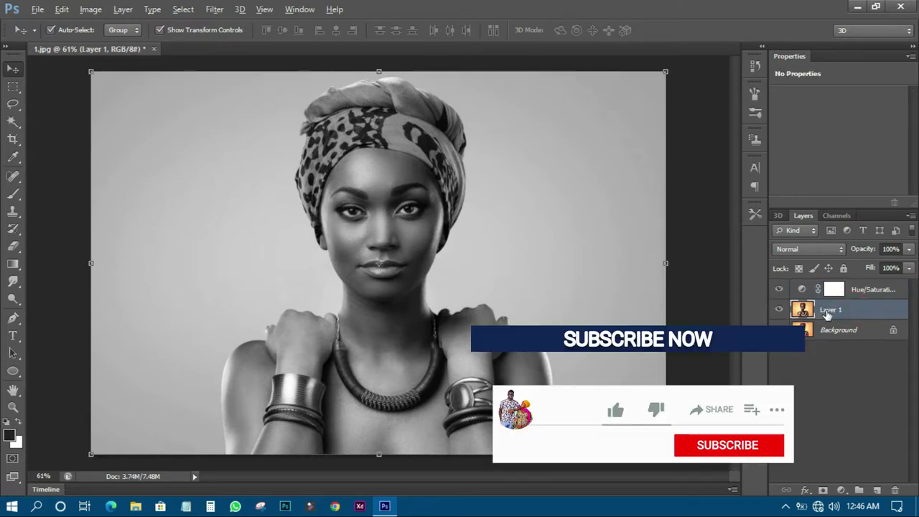
{"action": "left_click", "coordinate": [797, 249]}
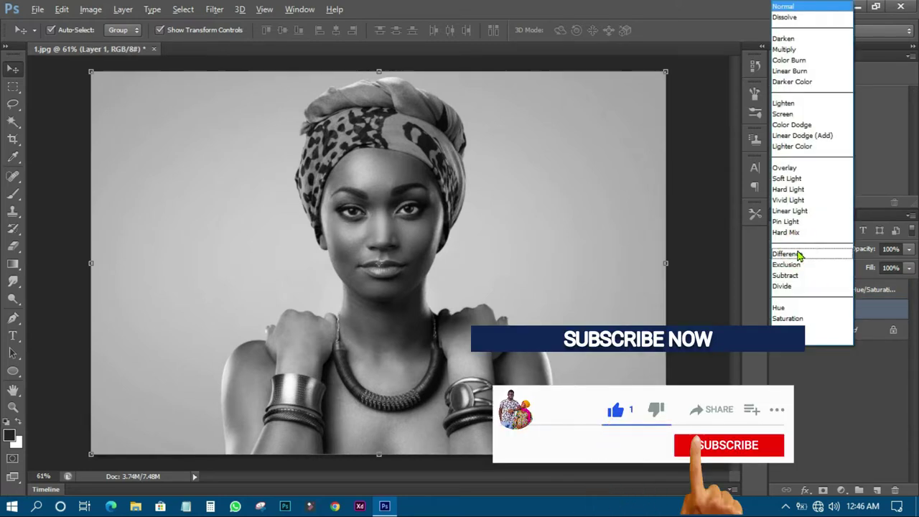
{"action": "left_click", "coordinate": [792, 125]}
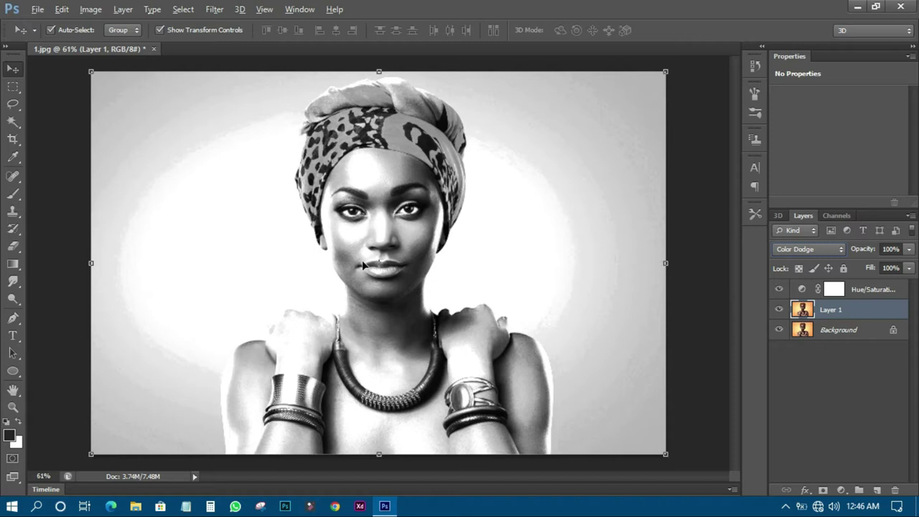
{"action": "key", "text": "ctrl+i"}
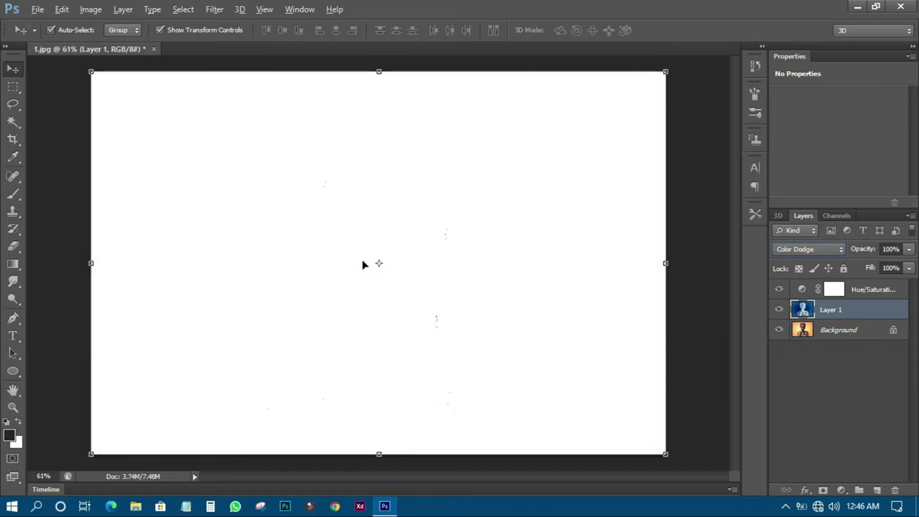
Apply a Gaussian Blur to Layer 1 with a radius of 9.0 pixels, previewing weaker and stronger radii first
{"action": "left_click", "coordinate": [179, 9]}
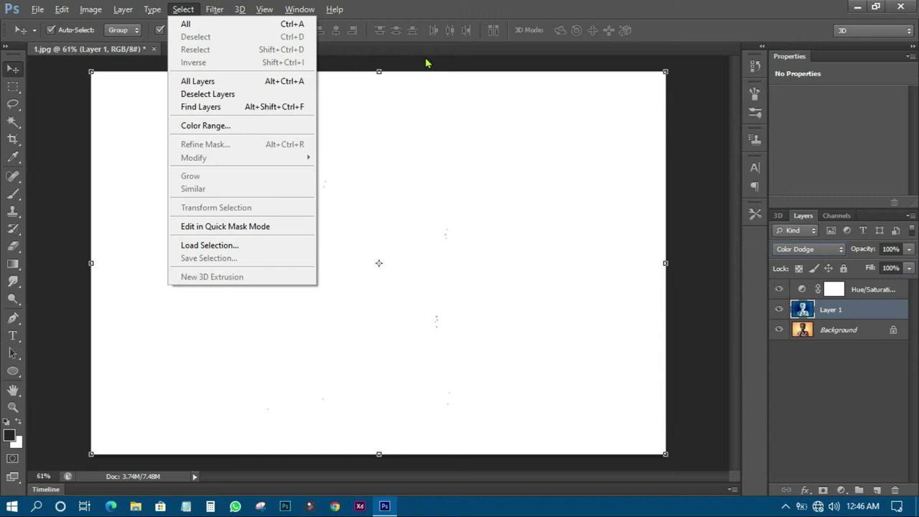
{"action": "left_click", "coordinate": [687, 221]}
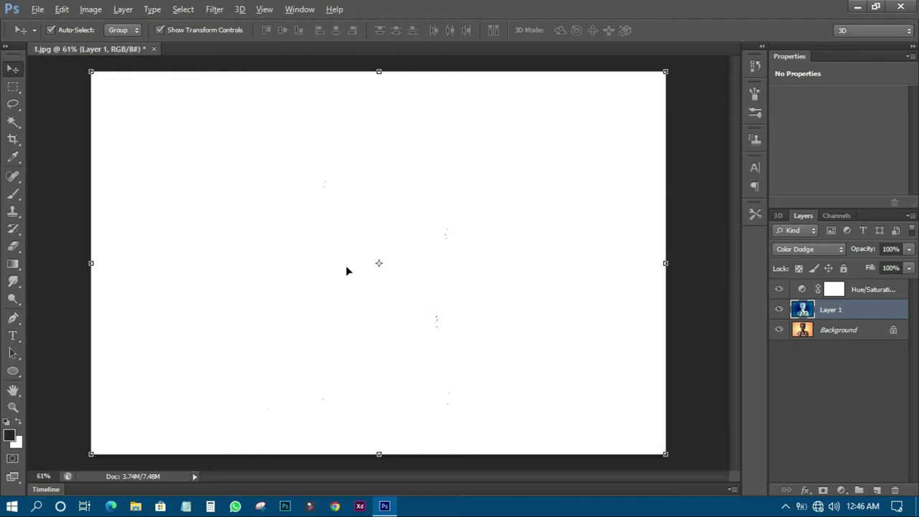
{"action": "left_click", "coordinate": [214, 10]}
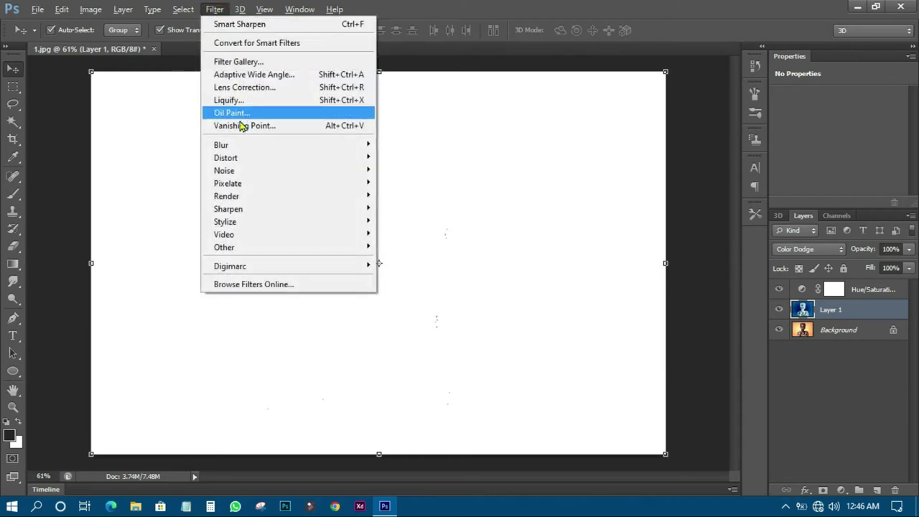
{"action": "mouse_move", "coordinate": [366, 147]}
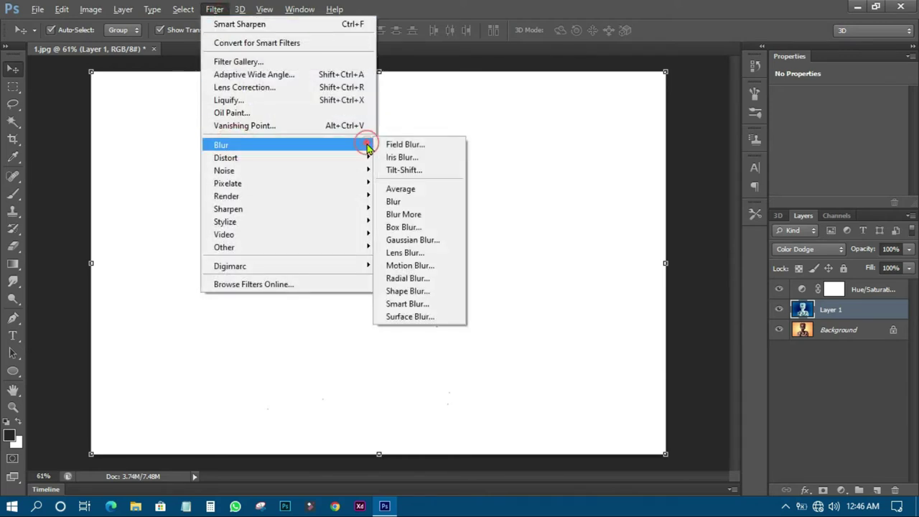
{"action": "left_click", "coordinate": [417, 241]}
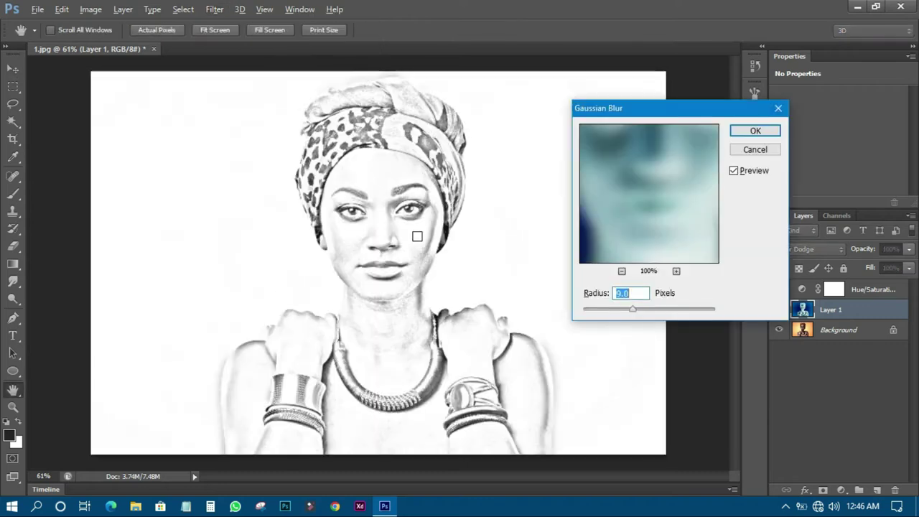
{"action": "left_click_drag", "start_coordinate": [633, 308], "coordinate": [574, 312]}
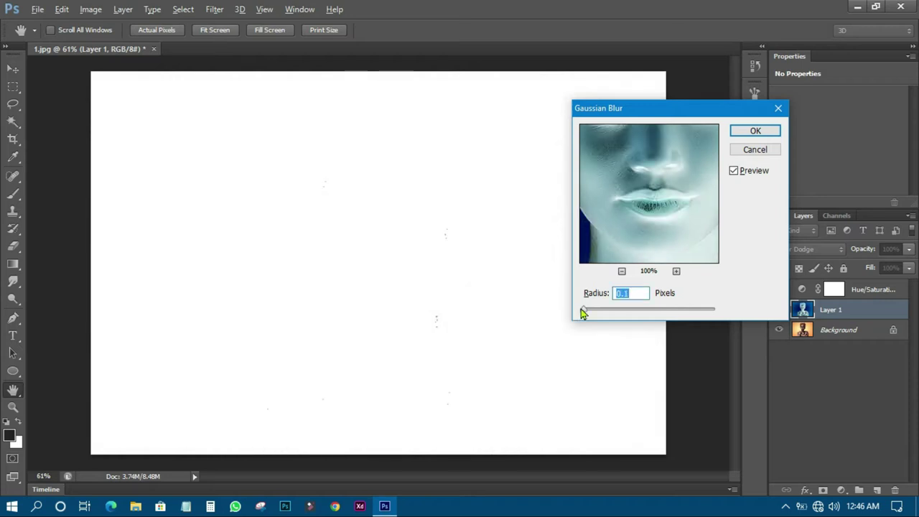
{"action": "left_click_drag", "start_coordinate": [587, 313], "coordinate": [604, 309]}
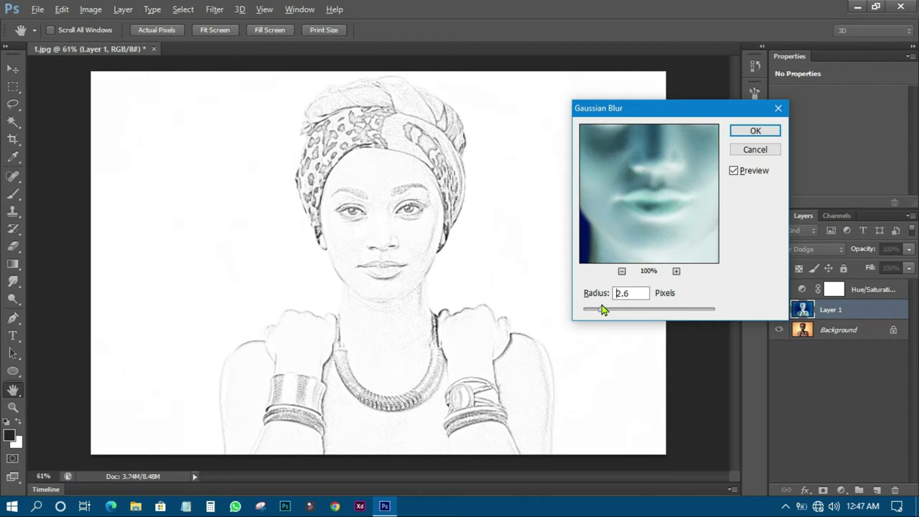
{"action": "left_click_drag", "start_coordinate": [603, 308], "coordinate": [673, 315]}
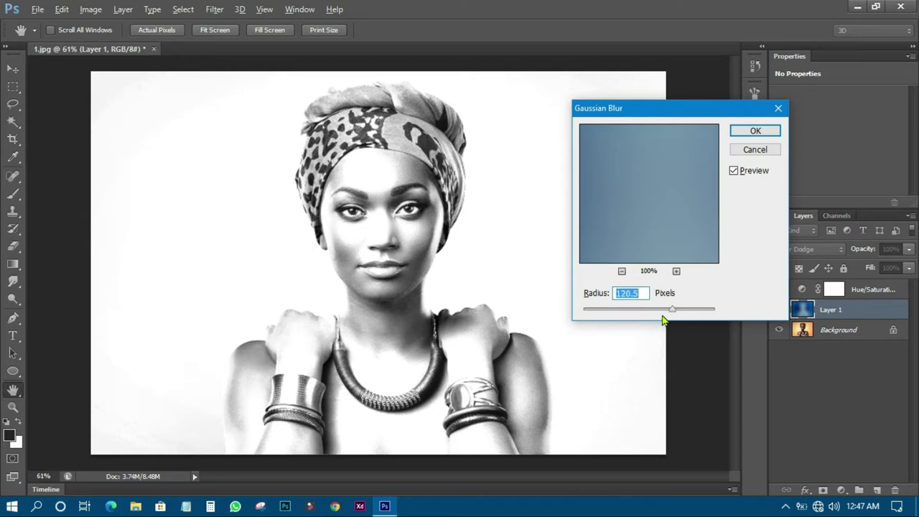
{"action": "left_click_drag", "start_coordinate": [669, 309], "coordinate": [653, 313]}
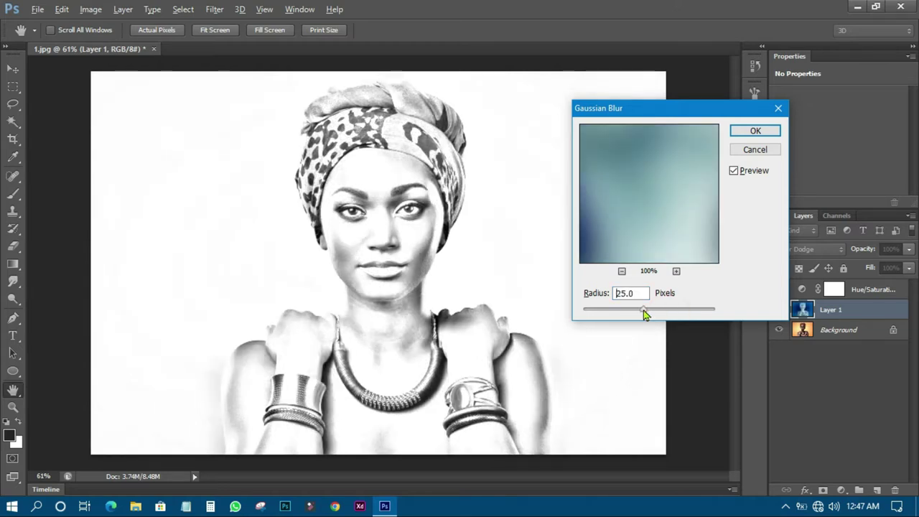
{"action": "left_click_drag", "start_coordinate": [643, 310], "coordinate": [632, 314]}
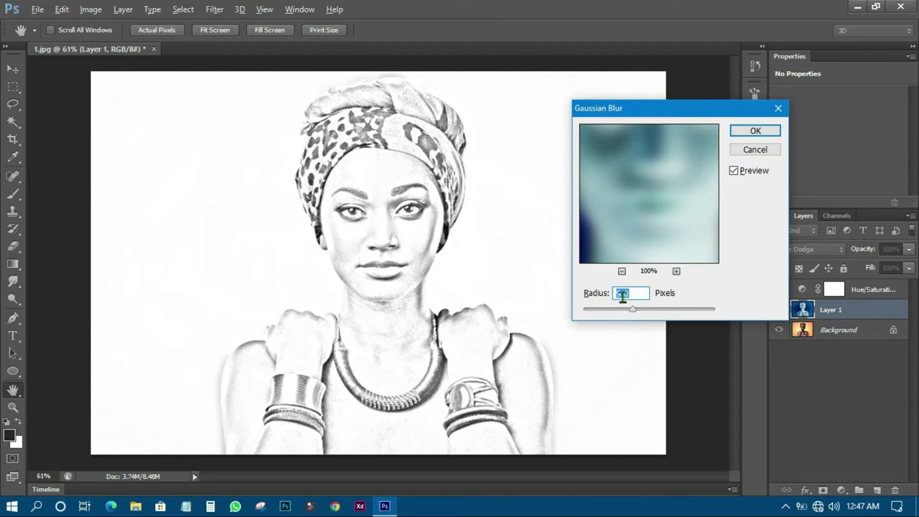
{"action": "left_click", "coordinate": [752, 131]}
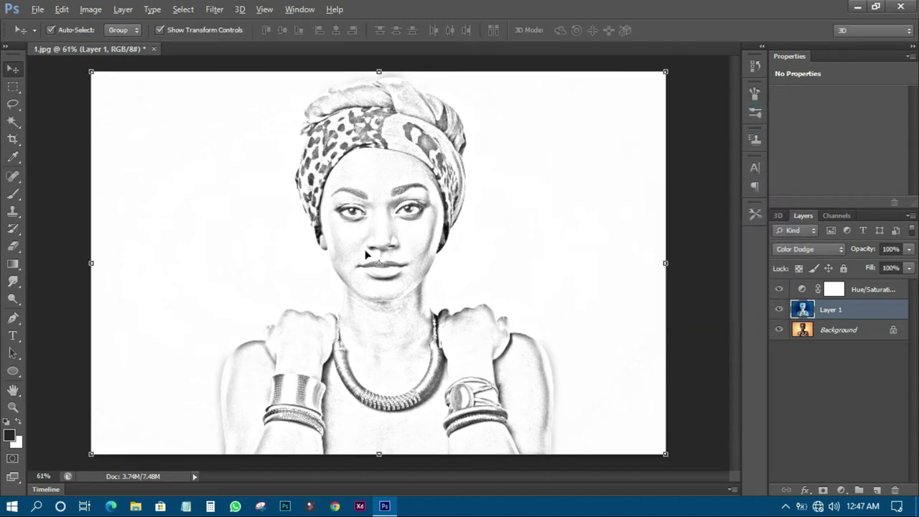
{"action": "scroll", "coordinate": [369, 263], "scroll_direction": "up", "scroll_amount": 2}
{"action": "scroll", "coordinate": [430, 165], "scroll_direction": "up", "scroll_amount": 1}
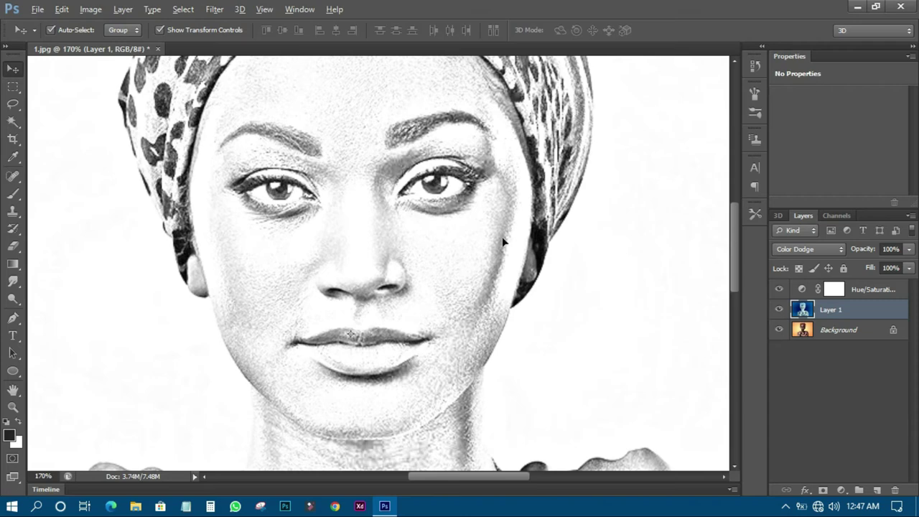
{"action": "scroll", "coordinate": [414, 267], "scroll_direction": "down", "scroll_amount": 3}
{"action": "scroll", "coordinate": [412, 269], "scroll_direction": "down", "scroll_amount": 3}
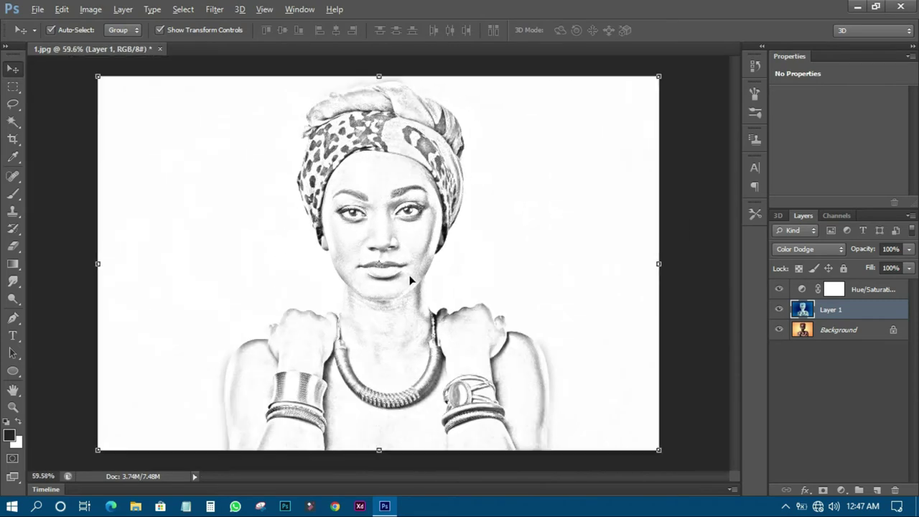
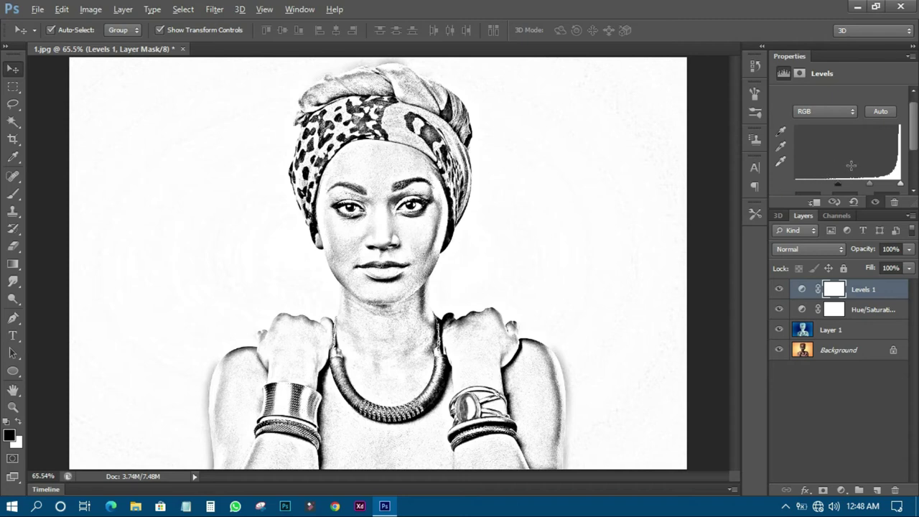
Set the shadow input level of the Levels adjustment layer to 111 and deselect the layer
{"action": "scroll", "coordinate": [847, 172], "scroll_direction": "down", "scroll_amount": 1}
{"action": "mouse_move", "coordinate": [839, 173]}
{"action": "left_mouse_down"}
{"action": "mouse_move", "coordinate": [901, 175]}
{"action": "mouse_move", "coordinate": [843, 183]}
{"action": "left_mouse_up"}
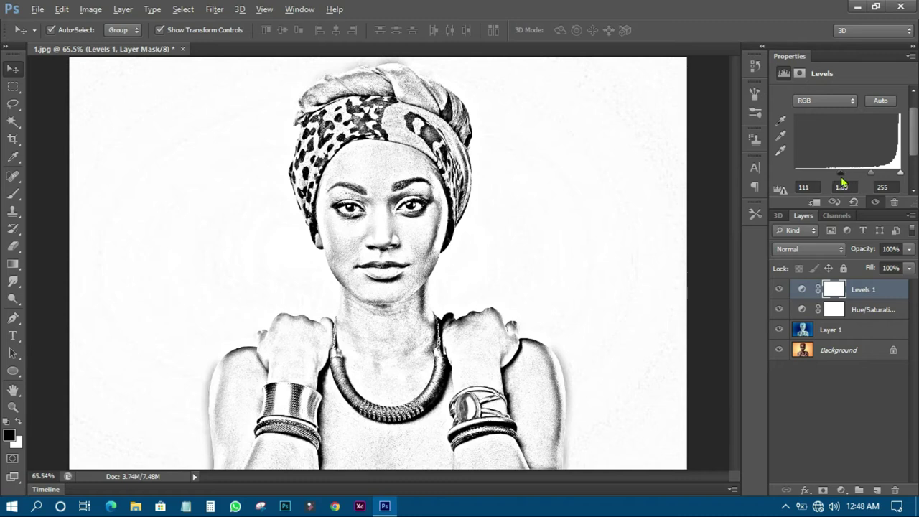
{"action": "left_click", "coordinate": [805, 186]}
{"action": "type", "text": "11"}
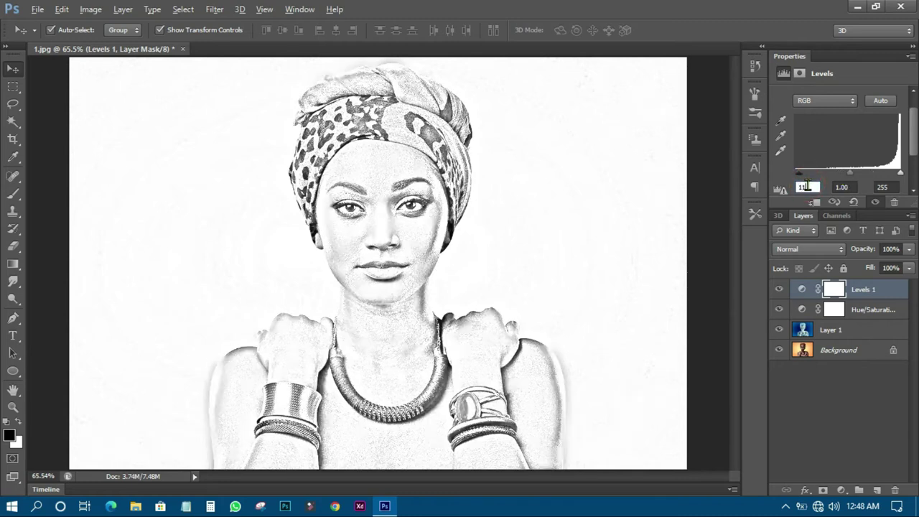
{"action": "type", "text": "1"}
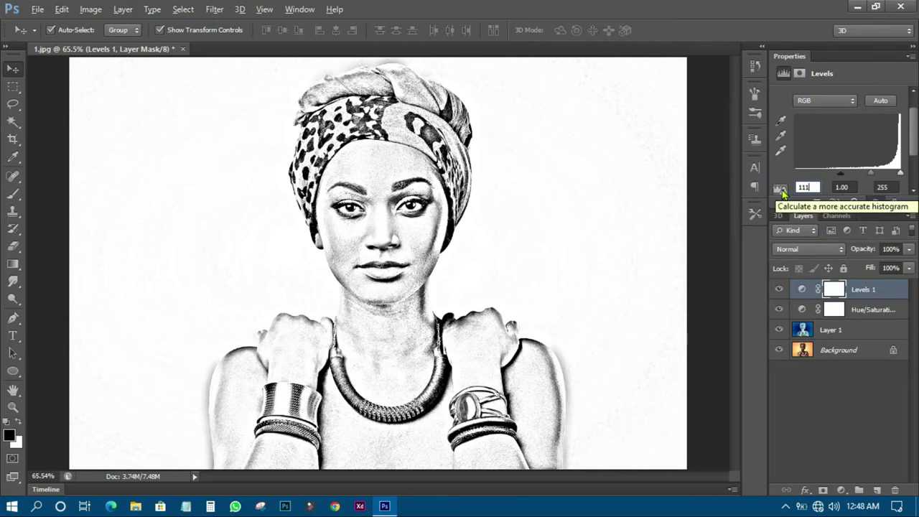
{"action": "left_click", "coordinate": [708, 209]}
{"action": "scroll", "coordinate": [431, 316], "scroll_direction": "up", "scroll_amount": 2}
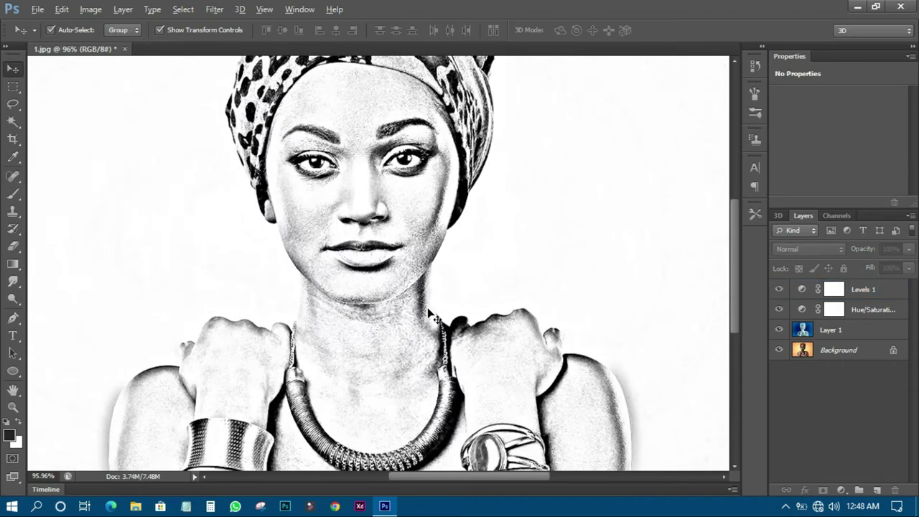
{"action": "scroll", "coordinate": [431, 316], "scroll_direction": "up", "scroll_amount": 4}
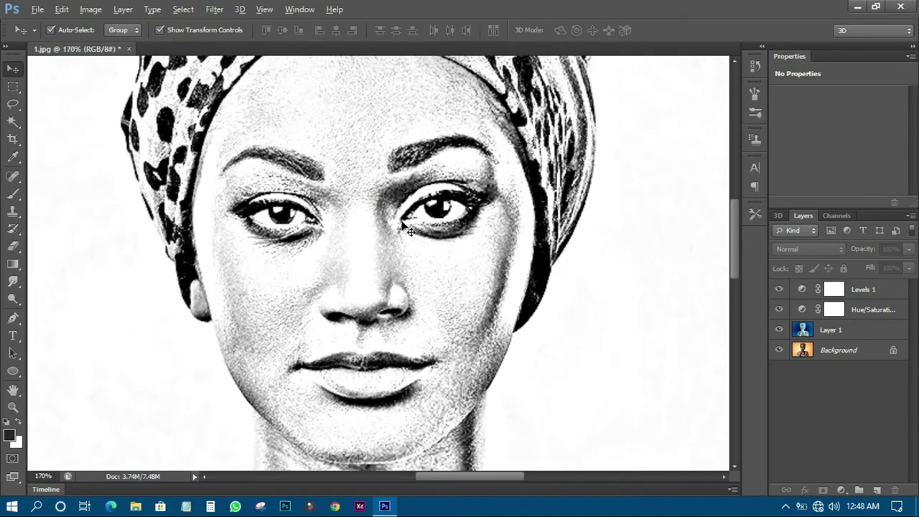
{"action": "scroll", "coordinate": [409, 230], "scroll_direction": "down", "scroll_amount": 6}
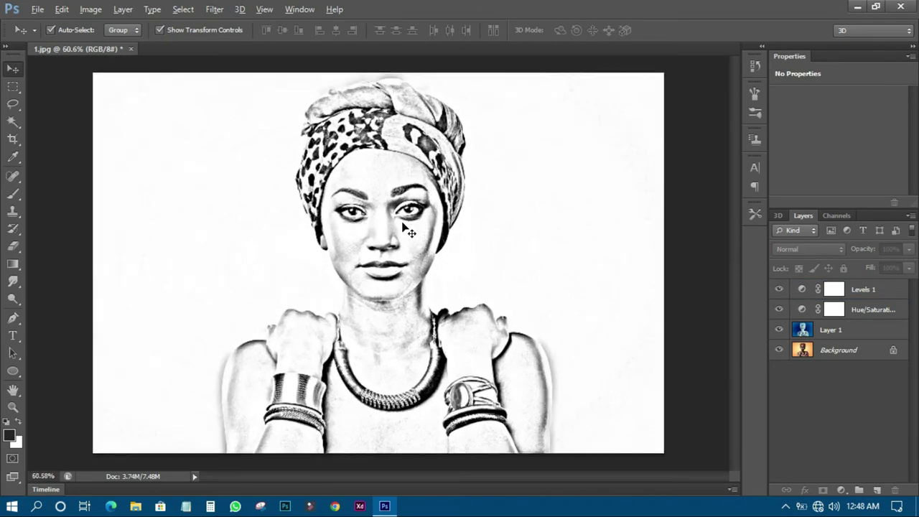
Add a Brightness/Contrast adjustment layer above the Levels layer and set its Brightness to 33
{"action": "scroll", "coordinate": [409, 231], "scroll_direction": "down", "scroll_amount": 2}
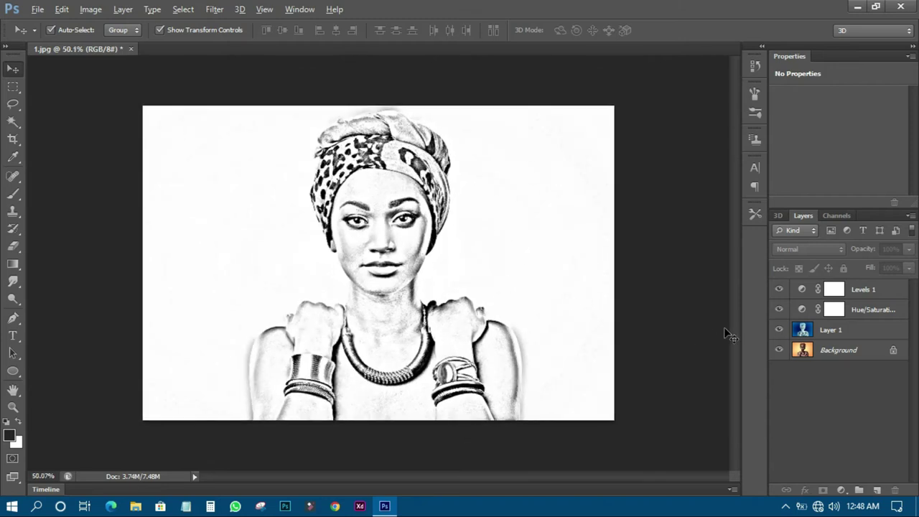
{"action": "scroll", "coordinate": [485, 298], "scroll_direction": "up", "scroll_amount": 2}
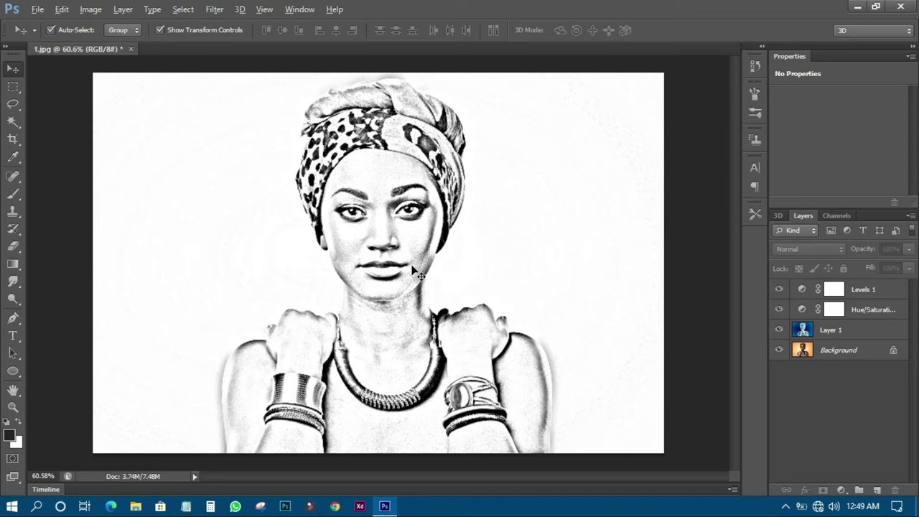
{"action": "left_click", "coordinate": [842, 490]}
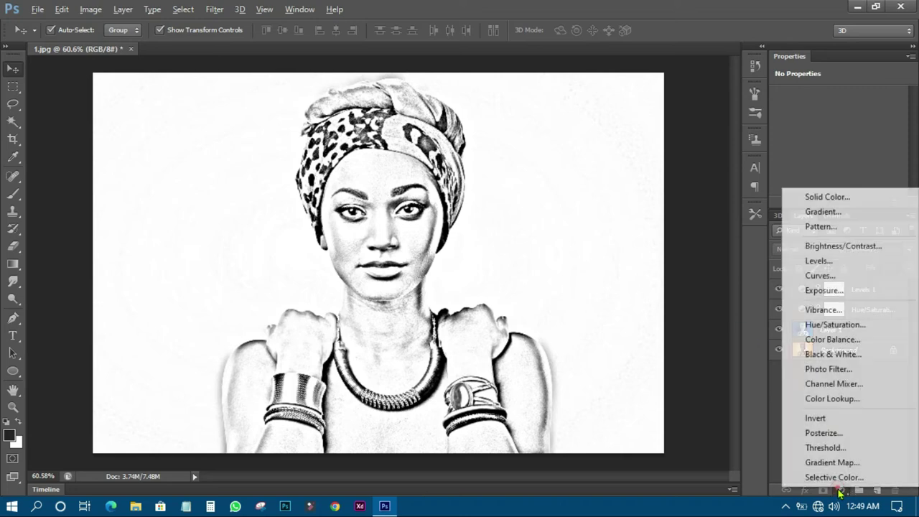
{"action": "left_click", "coordinate": [820, 247]}
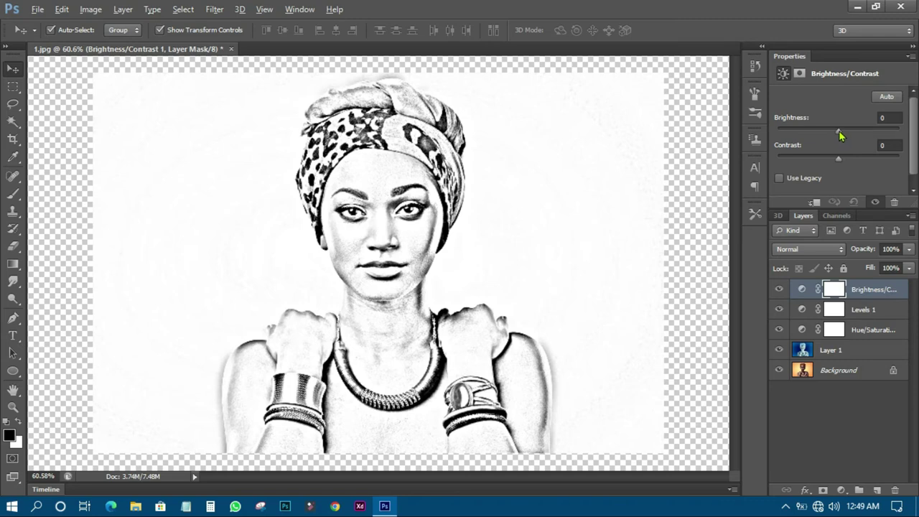
{"action": "mouse_move", "coordinate": [841, 136]}
{"action": "left_mouse_down"}
{"action": "mouse_move", "coordinate": [879, 136]}
{"action": "mouse_move", "coordinate": [797, 146]}
{"action": "mouse_move", "coordinate": [852, 143]}
{"action": "left_mouse_up"}
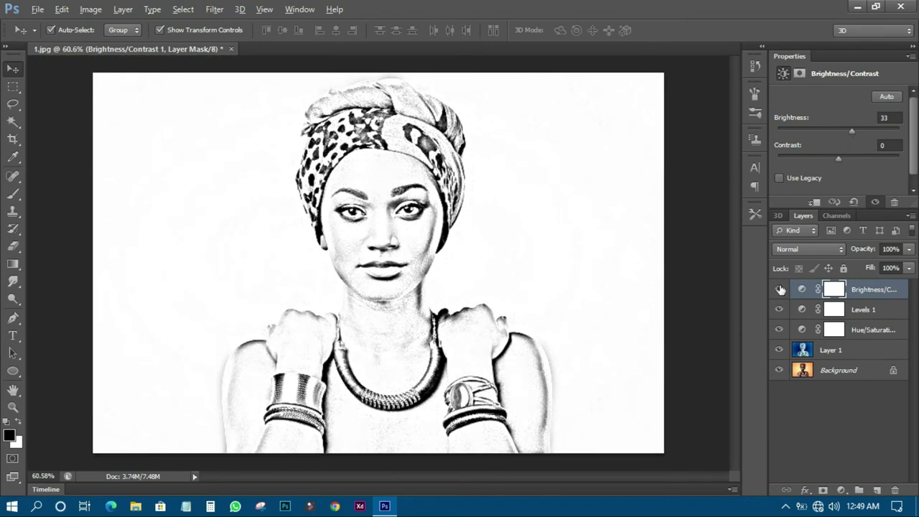
Hide the Brightness/Contrast adjustment layer and delete its layer mask
{"action": "left_click", "coordinate": [779, 289]}
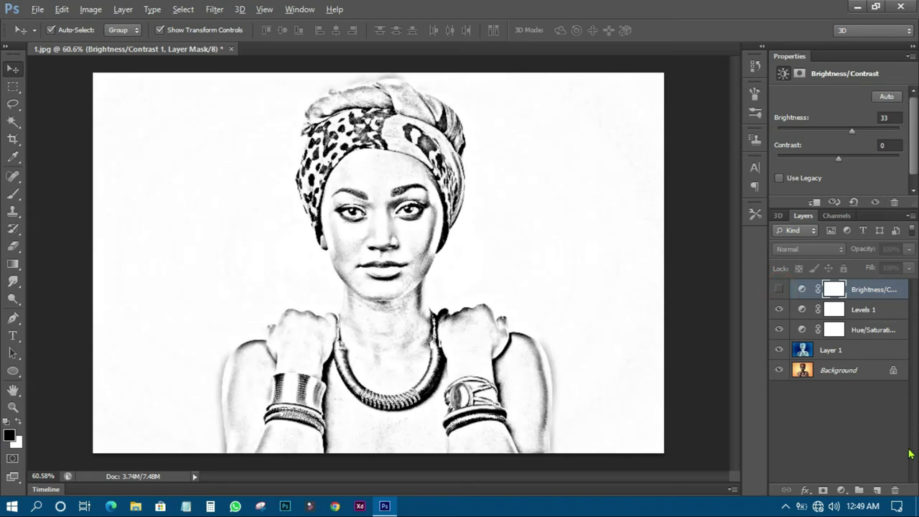
{"action": "left_click", "coordinate": [892, 488]}
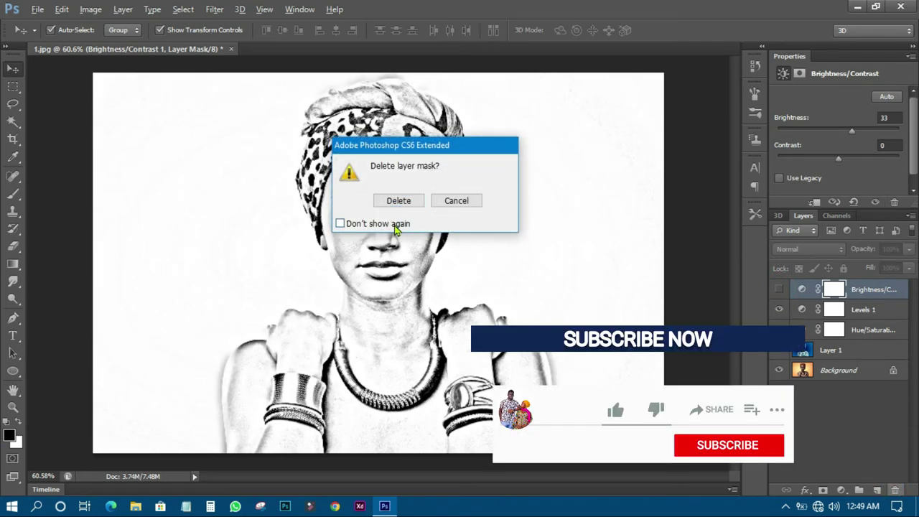
{"action": "left_click", "coordinate": [397, 201]}
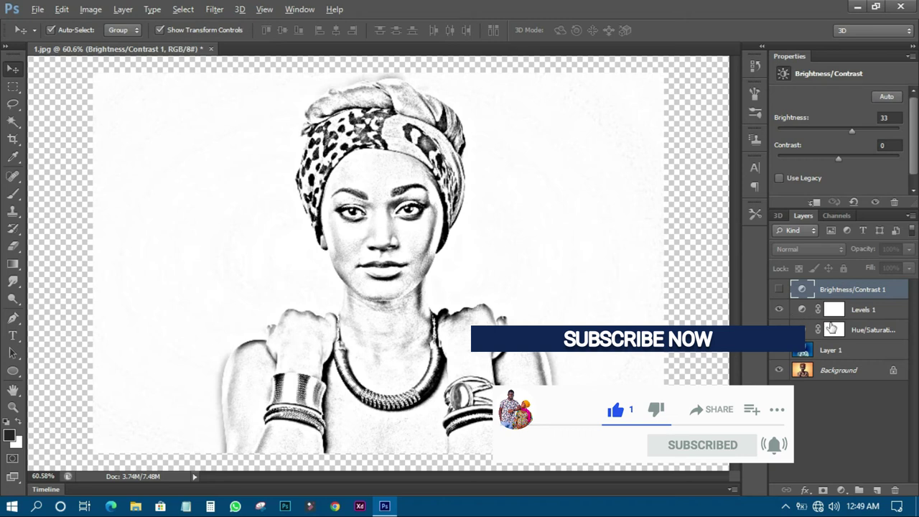
Stamp the visible layers into a new layer above Levels 1 and add 23% uniform, monochromatic noise to it
{"action": "left_click", "coordinate": [856, 313]}
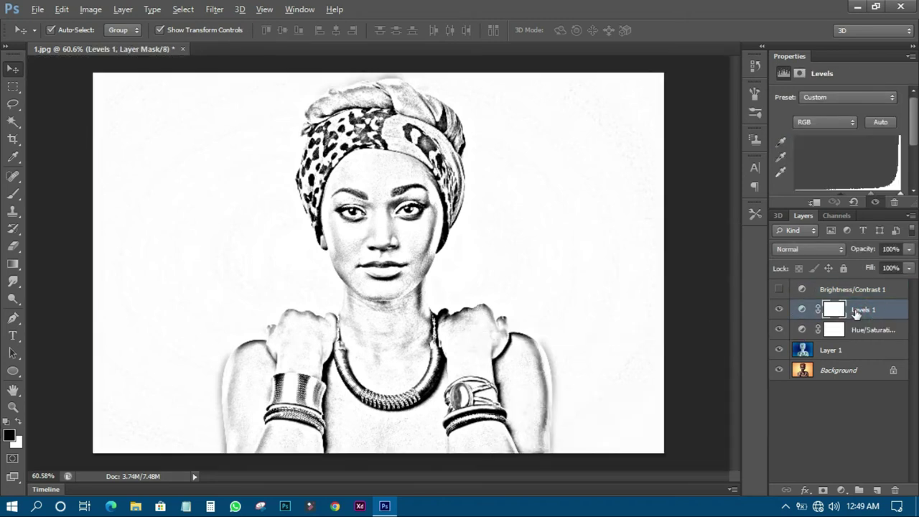
{"action": "key", "text": "ctrl+shift+alt+e"}
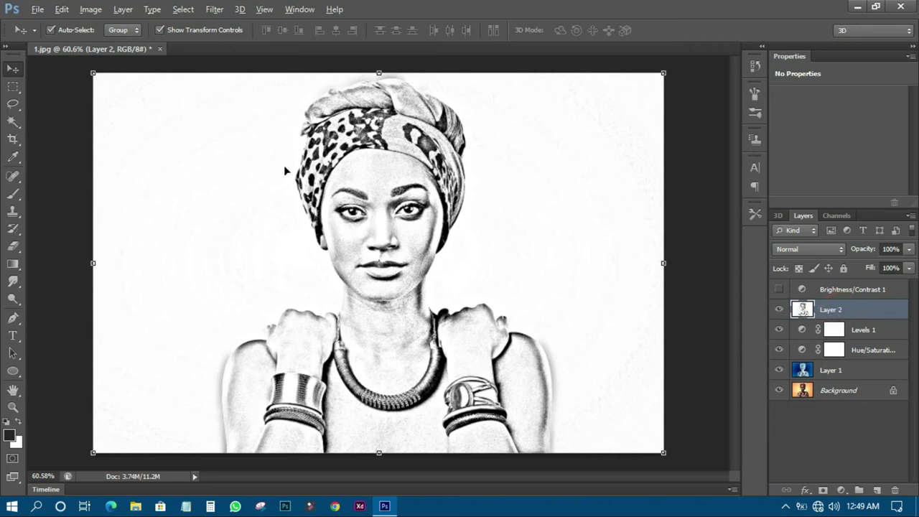
{"action": "left_click", "coordinate": [215, 10]}
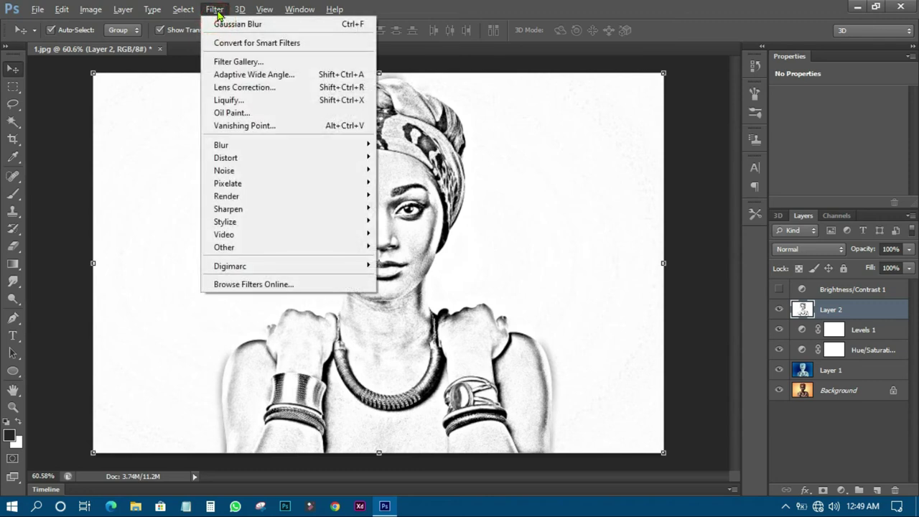
{"action": "mouse_move", "coordinate": [235, 176]}
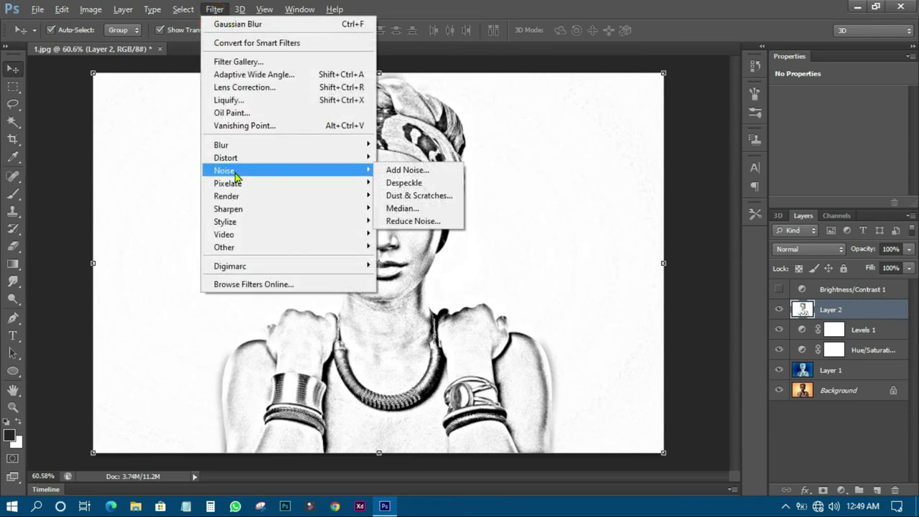
{"action": "left_click", "coordinate": [394, 175]}
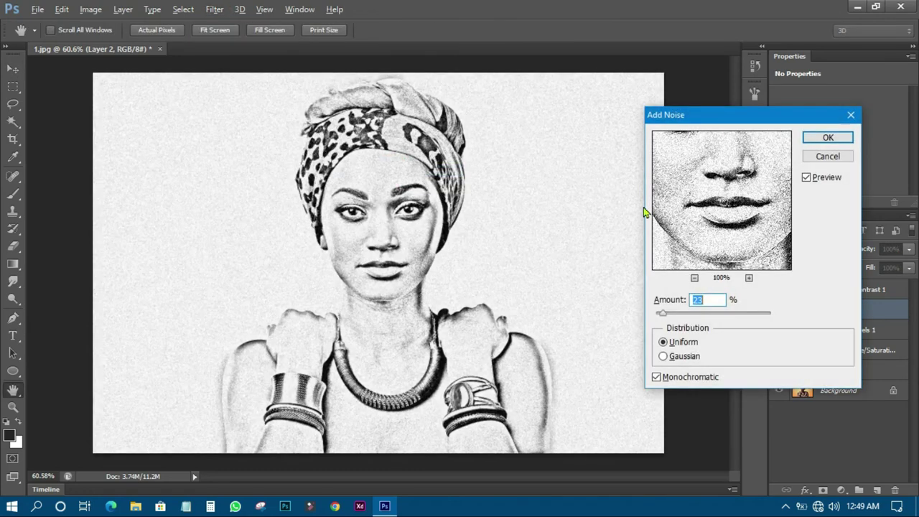
{"action": "left_click_drag", "start_coordinate": [716, 126], "coordinate": [649, 89]}
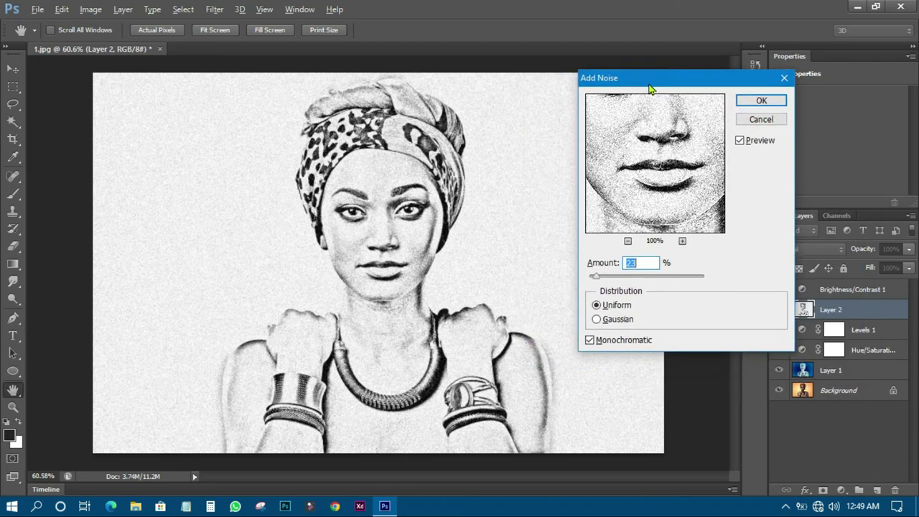
{"action": "left_click_drag", "start_coordinate": [671, 159], "coordinate": [675, 183]}
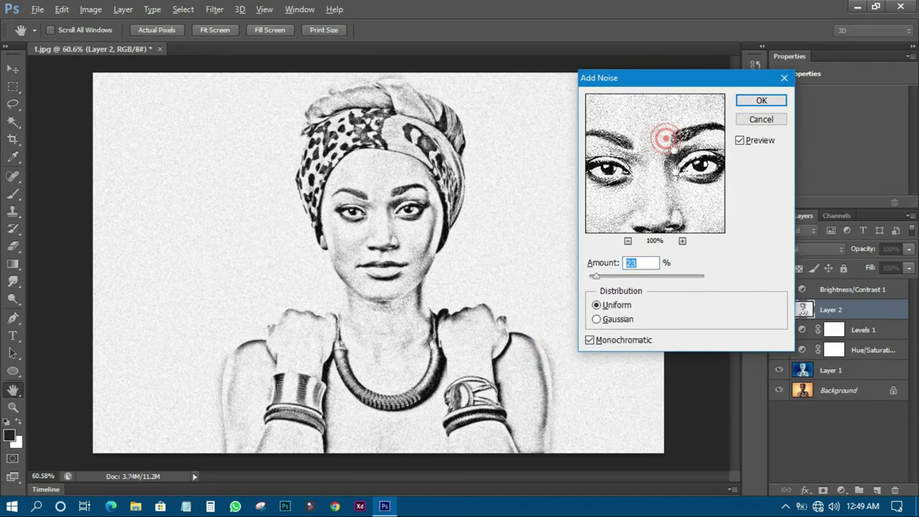
{"action": "left_click_drag", "start_coordinate": [660, 136], "coordinate": [646, 162]}
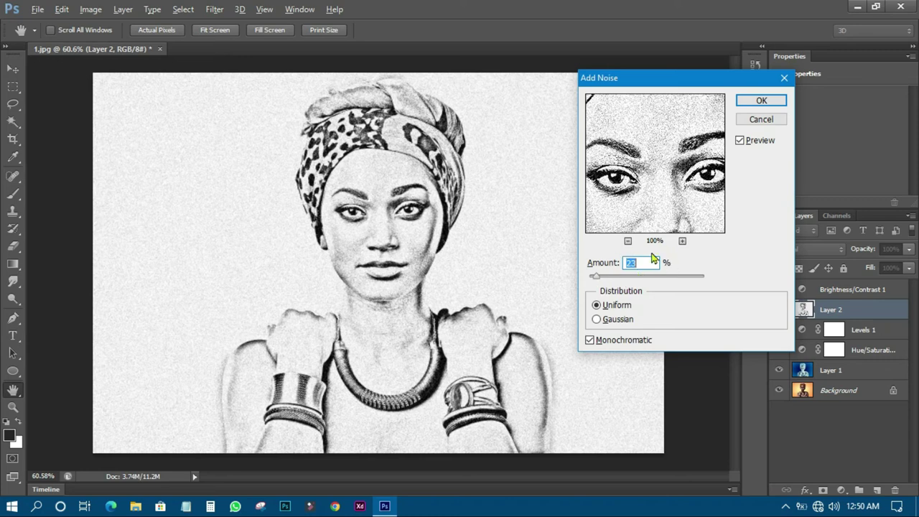
{"action": "left_click", "coordinate": [759, 101]}
{"action": "key", "text": "v"}
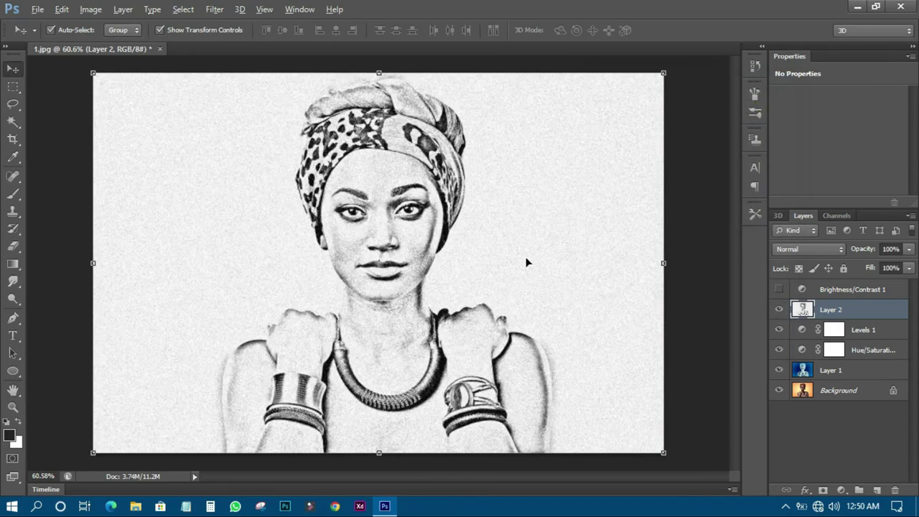
Open the Smart Sharpen filter for Layer 2 and set its preview magnification to 50%
{"action": "scroll", "coordinate": [527, 263], "scroll_direction": "up", "scroll_amount": 1}
{"action": "scroll", "coordinate": [375, 208], "scroll_direction": "up", "scroll_amount": 3}
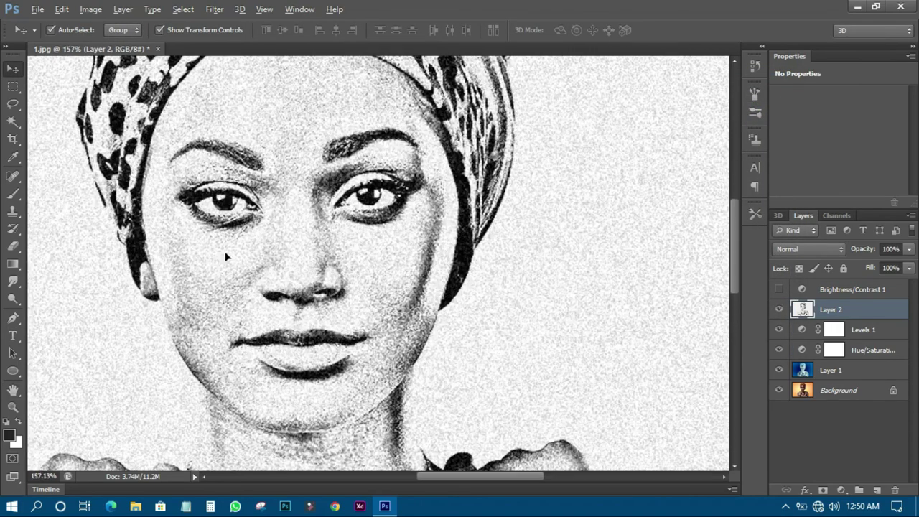
{"action": "scroll", "coordinate": [395, 237], "scroll_direction": "down", "scroll_amount": 4}
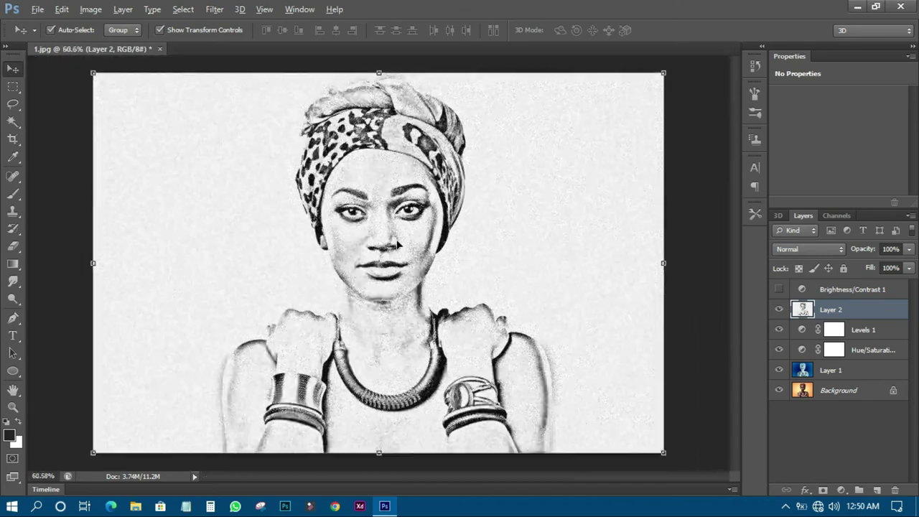
{"action": "scroll", "coordinate": [397, 245], "scroll_direction": "up", "scroll_amount": 3}
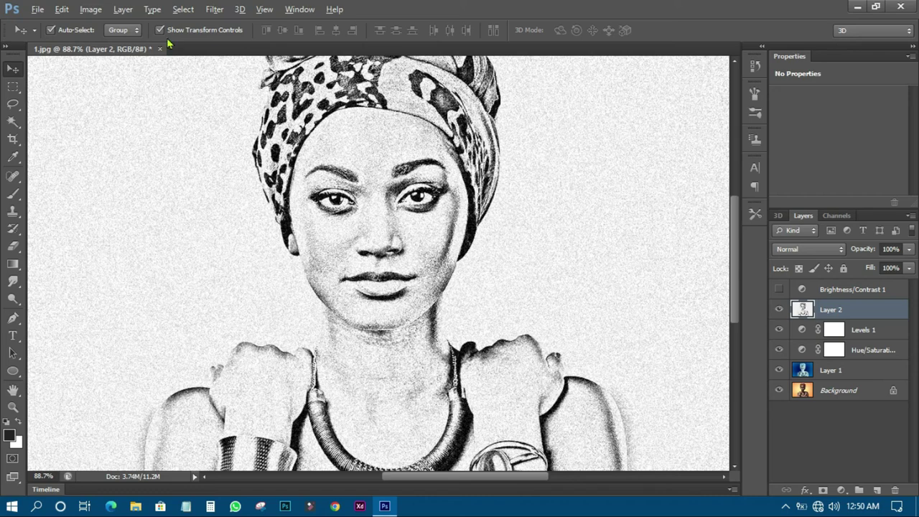
{"action": "left_click", "coordinate": [215, 10]}
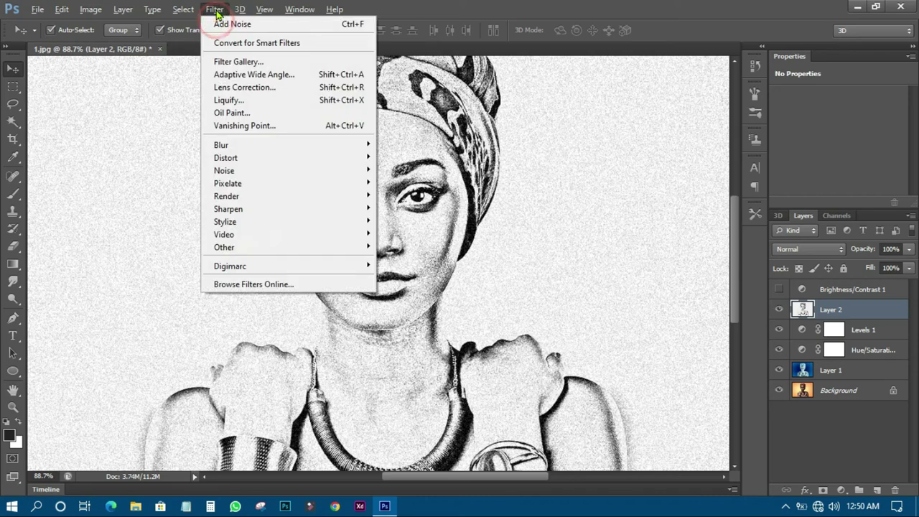
{"action": "left_click", "coordinate": [239, 209]}
{"action": "left_click", "coordinate": [409, 246]}
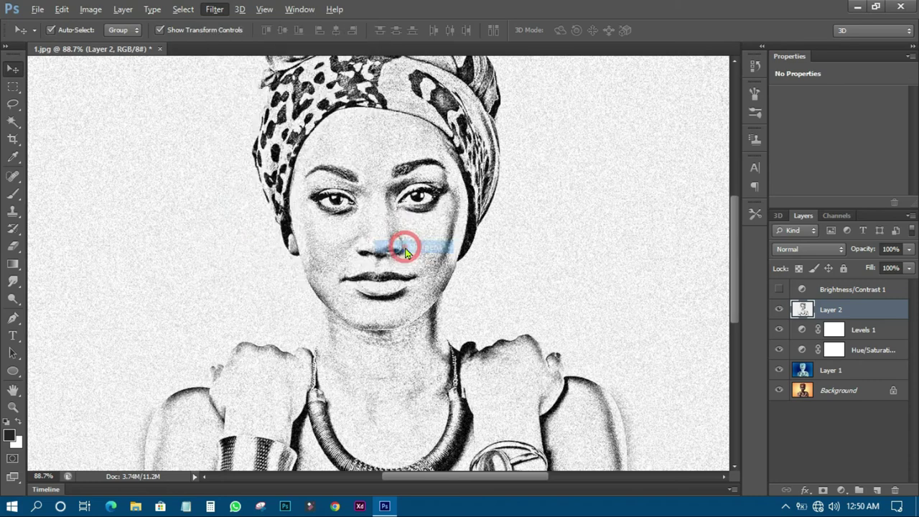
{"action": "left_click_drag", "start_coordinate": [369, 64], "coordinate": [425, 82]}
{"action": "left_click", "coordinate": [377, 239]}
{"action": "left_click_drag", "start_coordinate": [390, 265], "coordinate": [385, 272]}
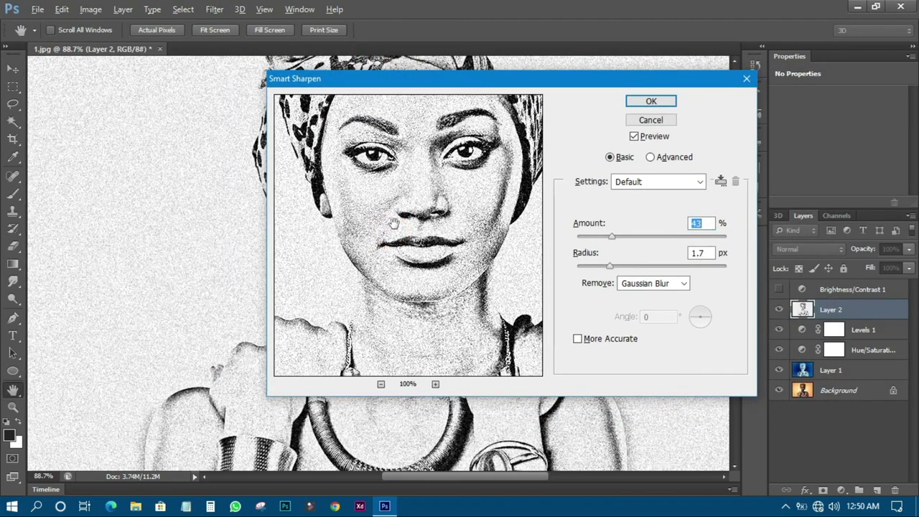
{"action": "left_click", "coordinate": [381, 384]}
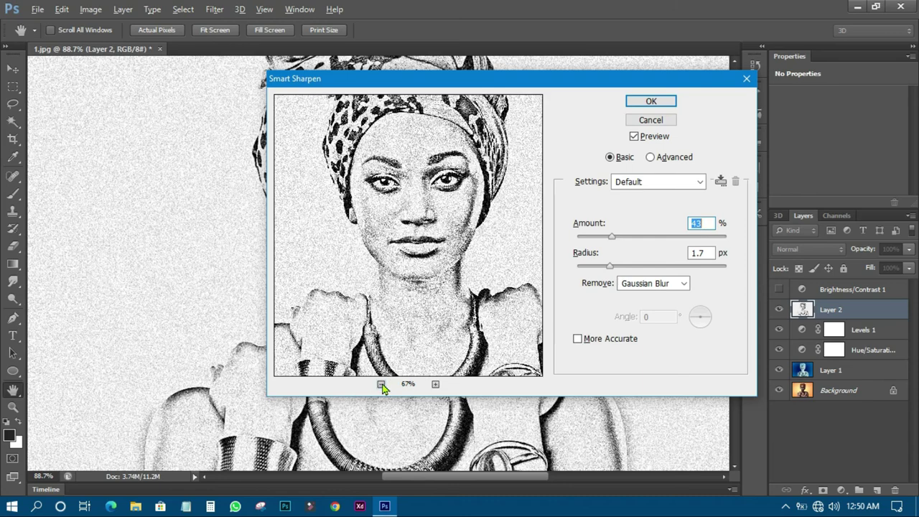
{"action": "left_click", "coordinate": [382, 384]}
{"action": "left_click", "coordinate": [381, 384]}
{"action": "left_click", "coordinate": [381, 384]}
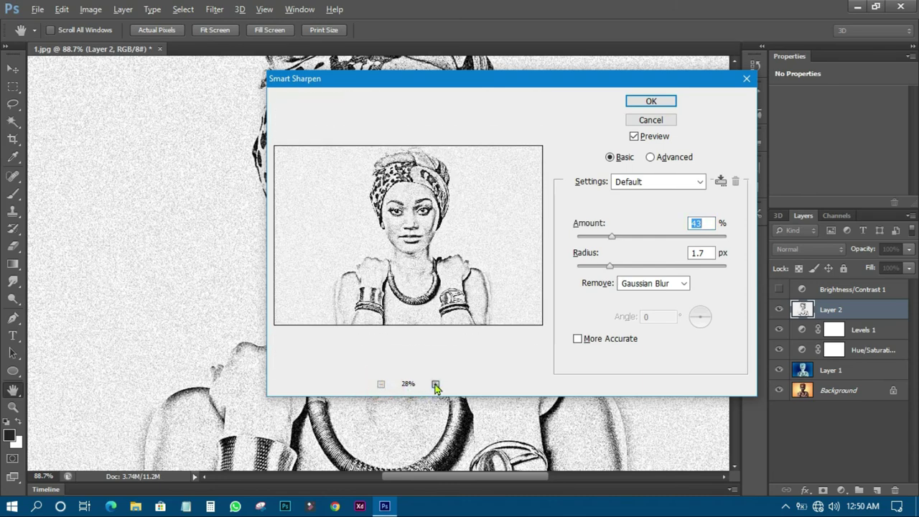
{"action": "left_click", "coordinate": [435, 384]}
{"action": "left_click", "coordinate": [435, 384]}
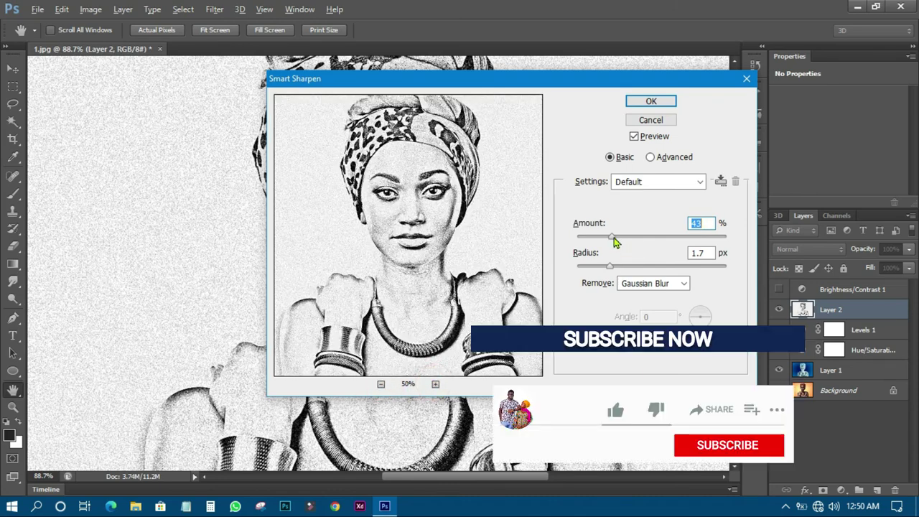
Apply Smart Sharpen to Layer 2 with an amount of 61% and a radius of 3.6 px, and deselect the layer
{"action": "left_click_drag", "start_coordinate": [612, 240], "coordinate": [626, 242]}
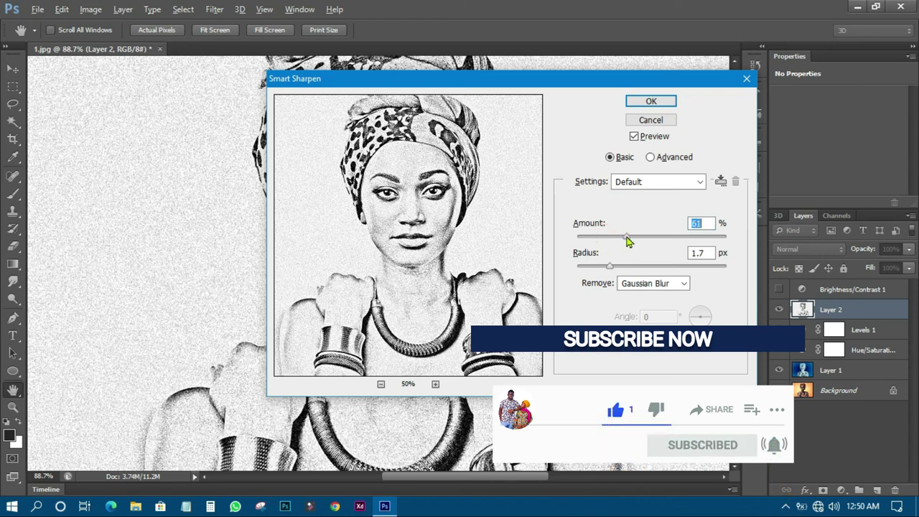
{"action": "left_click", "coordinate": [611, 265]}
{"action": "left_click_drag", "start_coordinate": [613, 265], "coordinate": [631, 267]}
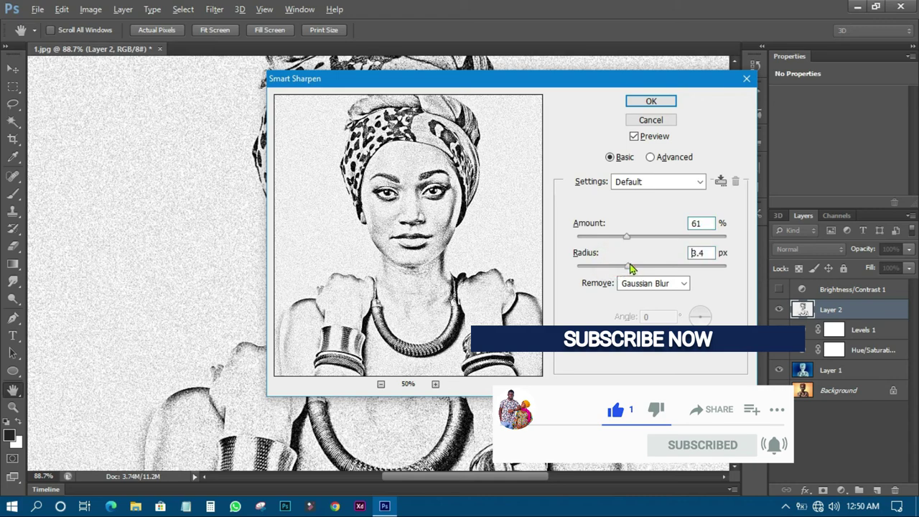
{"action": "left_click", "coordinate": [381, 384]}
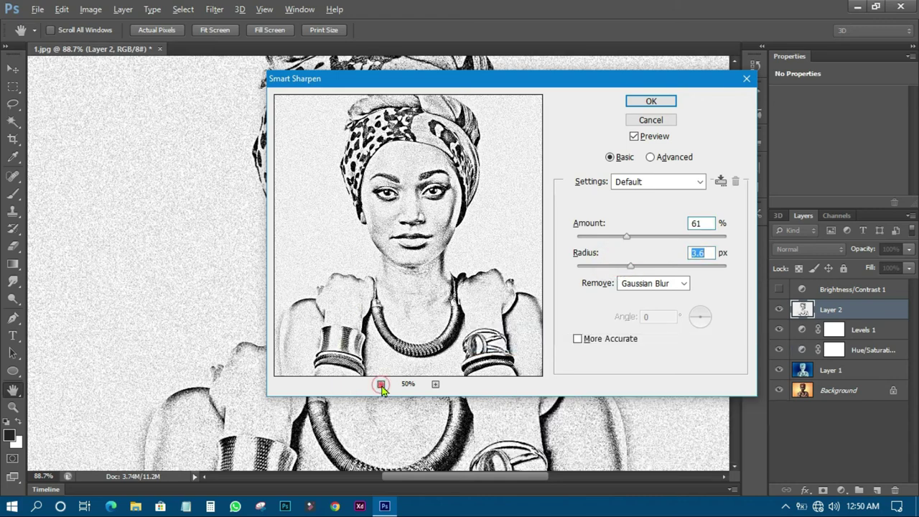
{"action": "left_click", "coordinate": [435, 384]}
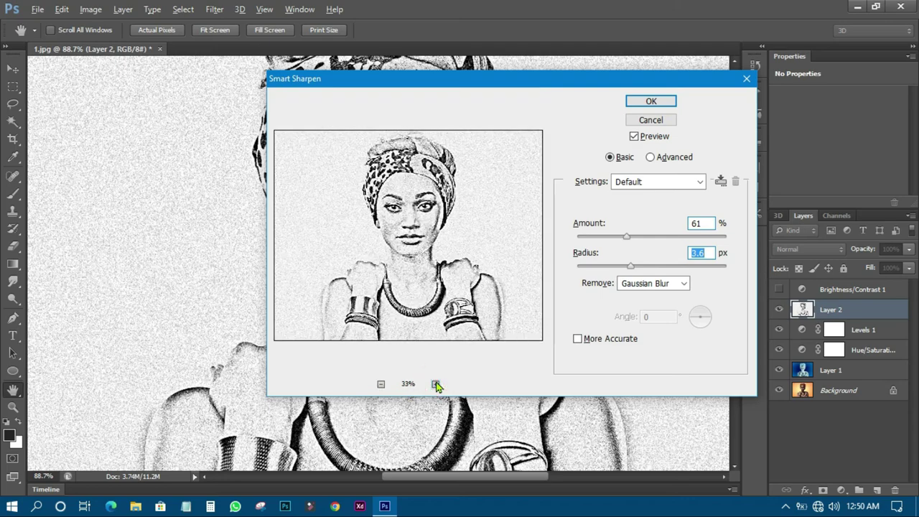
{"action": "left_click", "coordinate": [651, 102]}
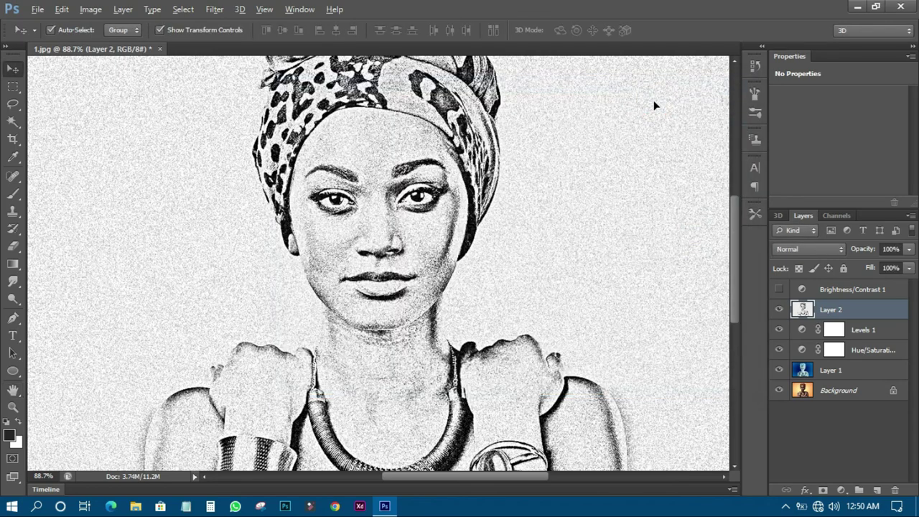
{"action": "key", "text": "ctrl+0"}
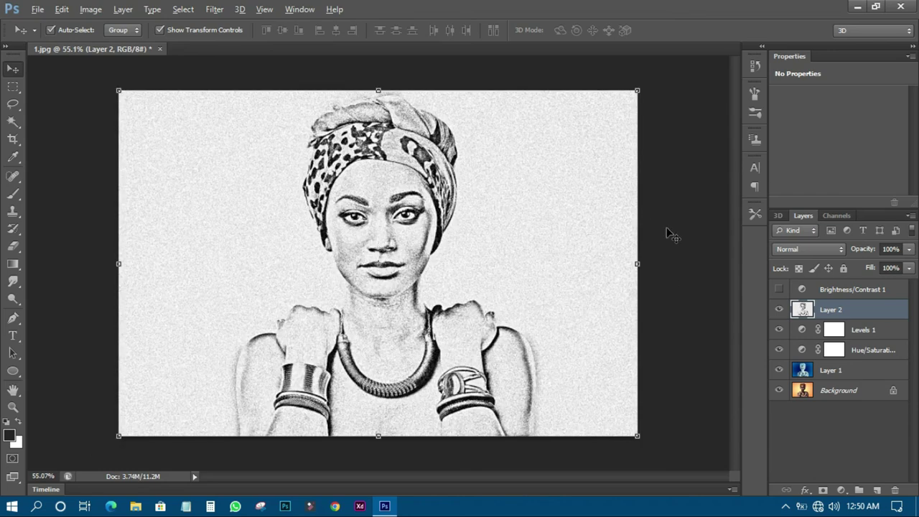
{"action": "left_click", "coordinate": [665, 238]}
{"action": "scroll", "coordinate": [483, 304], "scroll_direction": "up", "scroll_amount": 1}
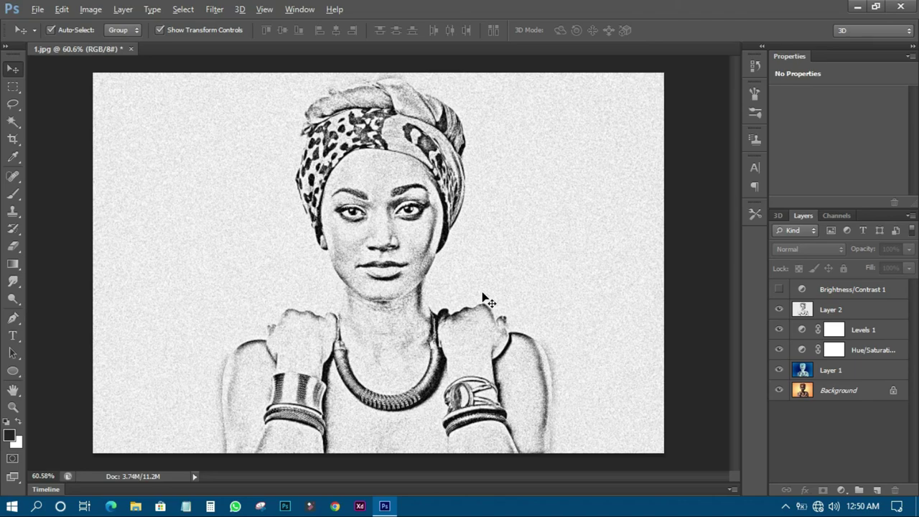
{"action": "scroll", "coordinate": [385, 334], "scroll_direction": "up", "scroll_amount": 3}
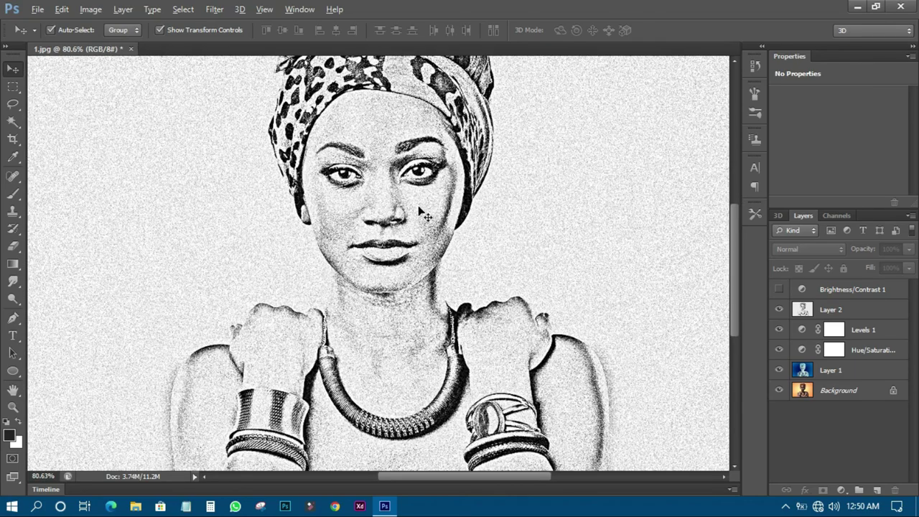
{"action": "scroll", "coordinate": [395, 301], "scroll_direction": "down", "scroll_amount": 3}
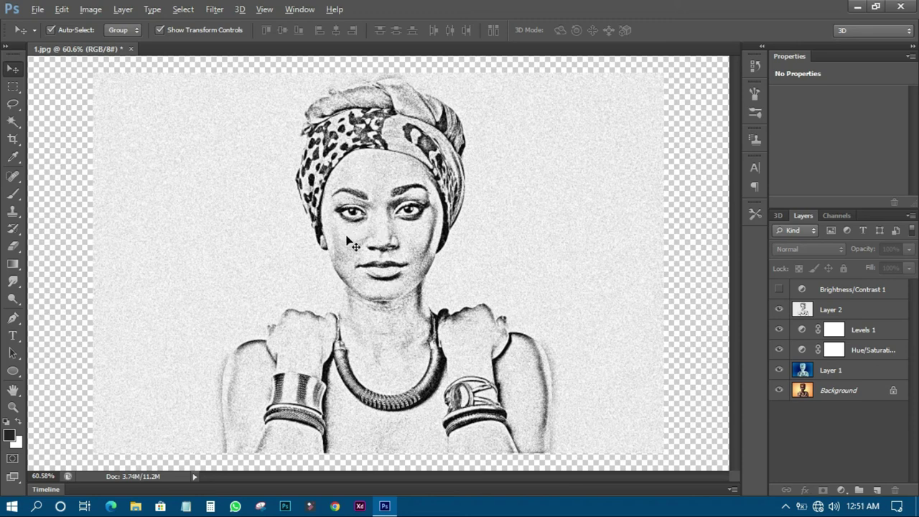
{"action": "scroll", "coordinate": [320, 231], "scroll_direction": "down", "scroll_amount": 3}
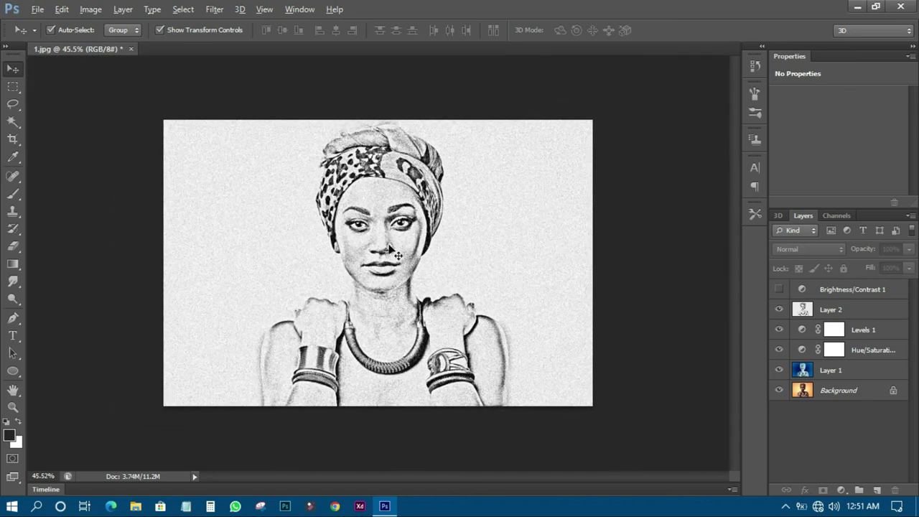
{"action": "scroll", "coordinate": [400, 264], "scroll_direction": "up", "scroll_amount": 4}
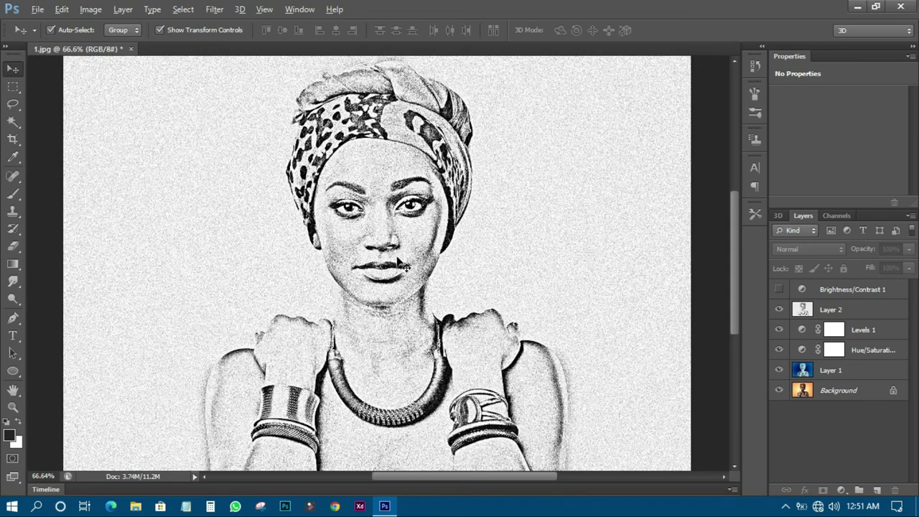
{"action": "scroll", "coordinate": [400, 264], "scroll_direction": "down", "scroll_amount": 1}
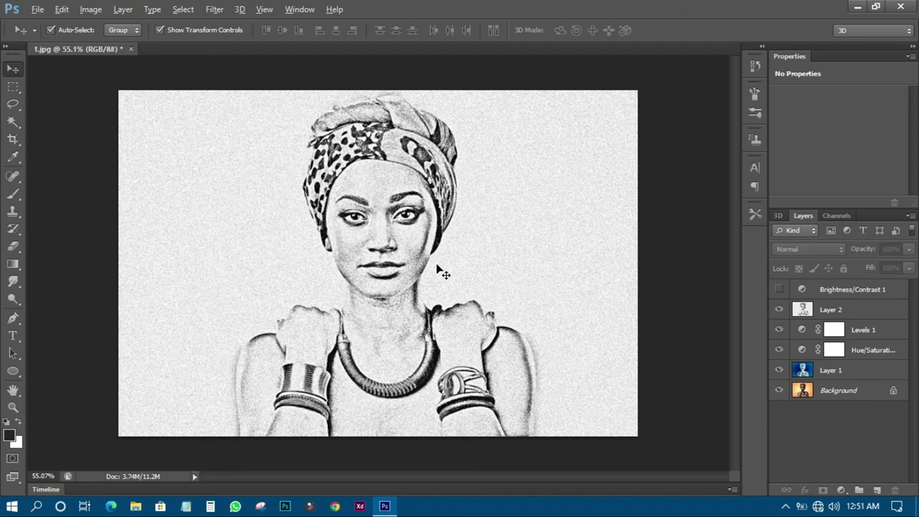
{"action": "scroll", "coordinate": [488, 280], "scroll_direction": "up", "scroll_amount": 1}
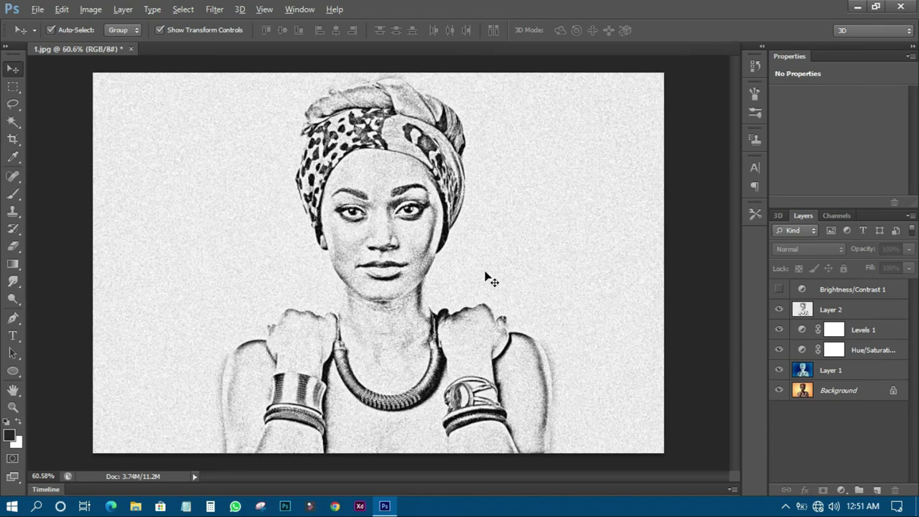
{"action": "scroll", "coordinate": [488, 280], "scroll_direction": "up", "scroll_amount": 1}
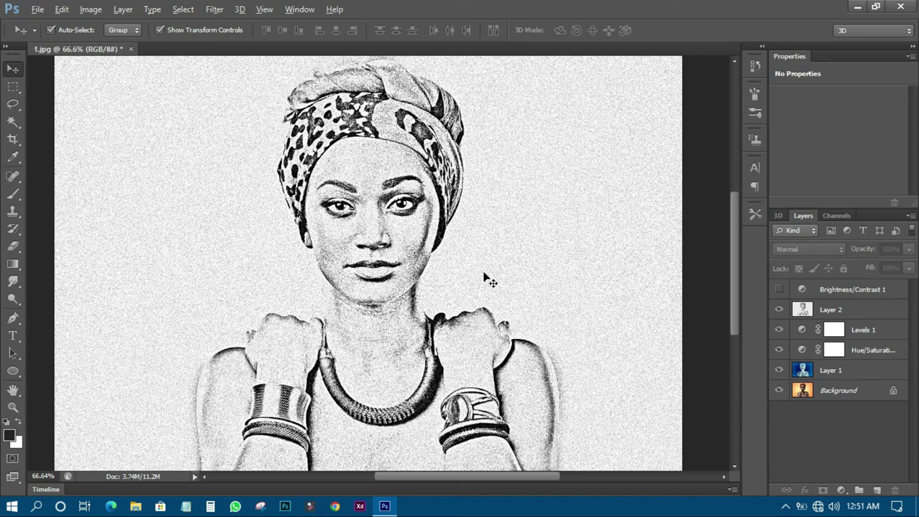
{"action": "left_click", "coordinate": [786, 507]}
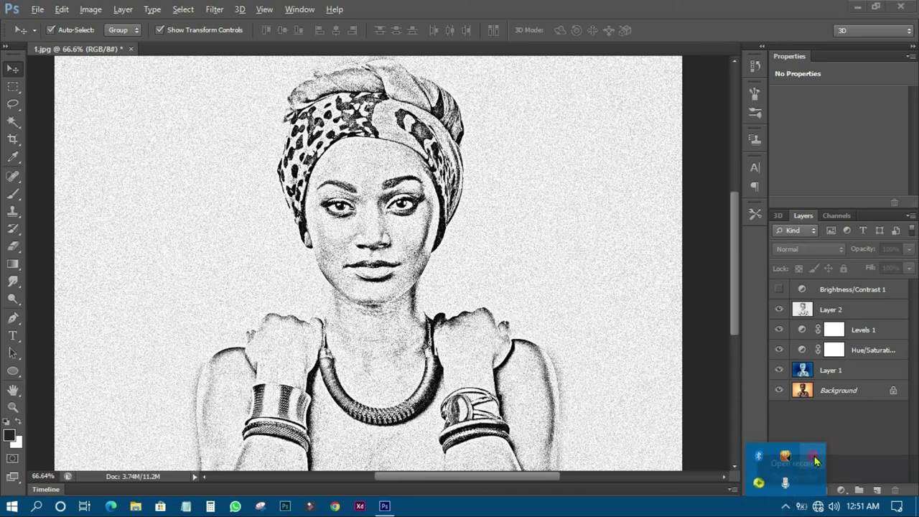